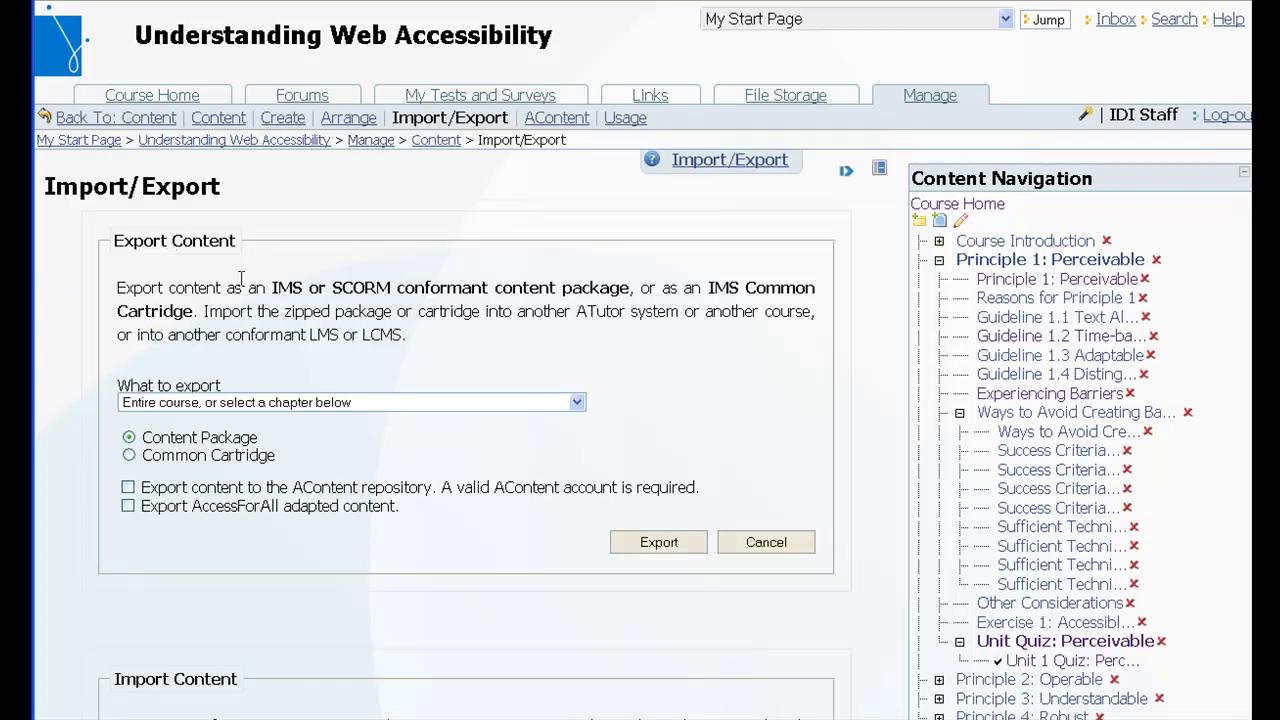
- Choose '2 Principle 1: Perceivable' as the export content, in Common Cartridge format
left_click(577, 403)
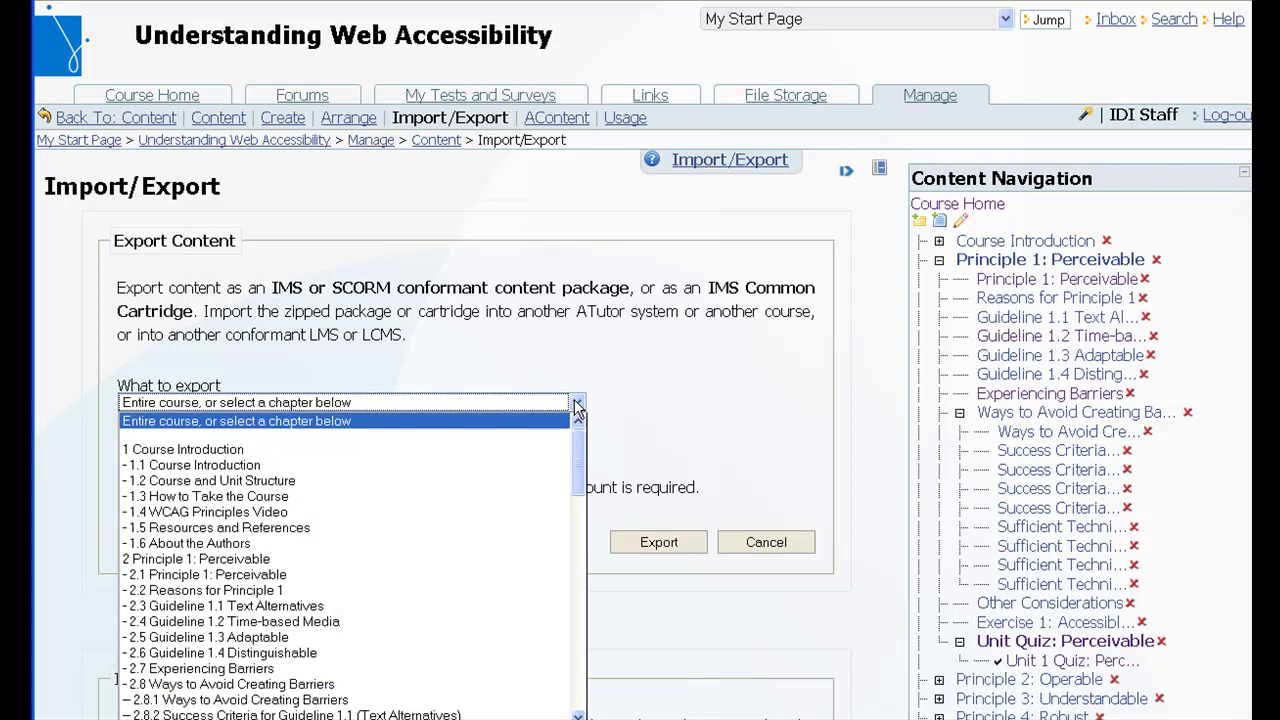
left_click(236, 562)
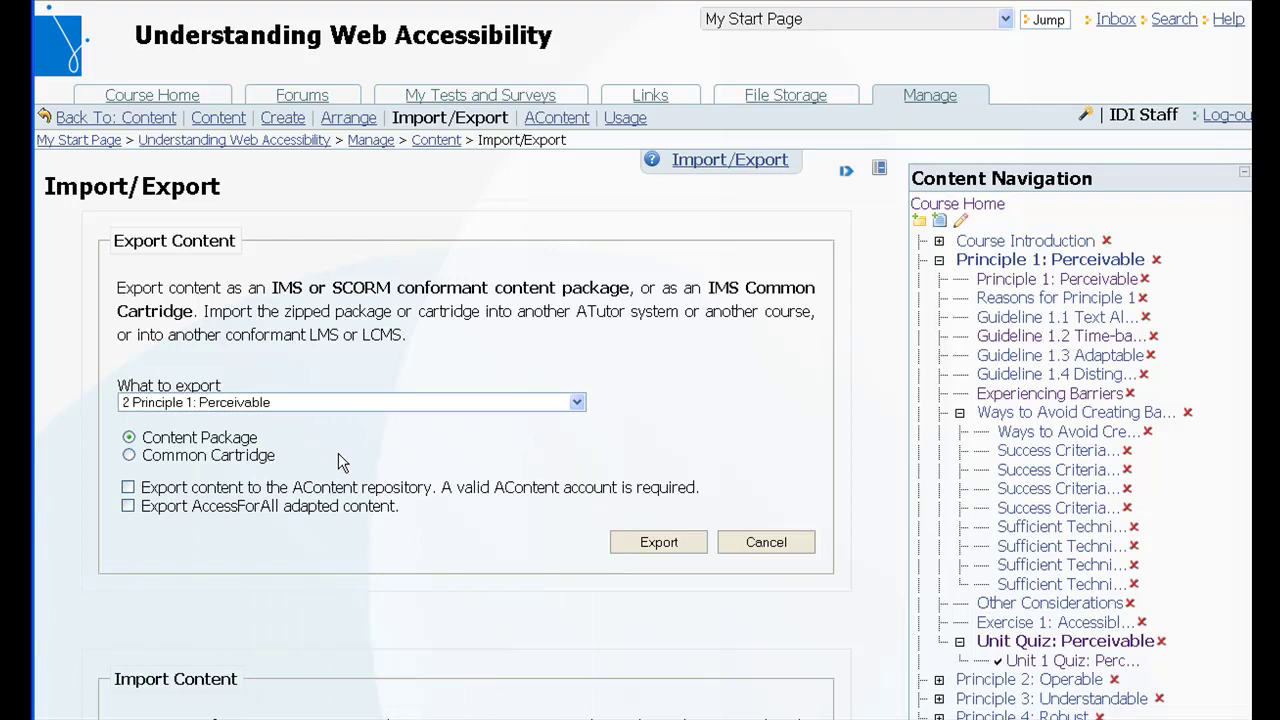
left_click(180, 458)
- Export the Principle 1: Perceivable cartridge and save the imscc zip file
left_click(659, 542)
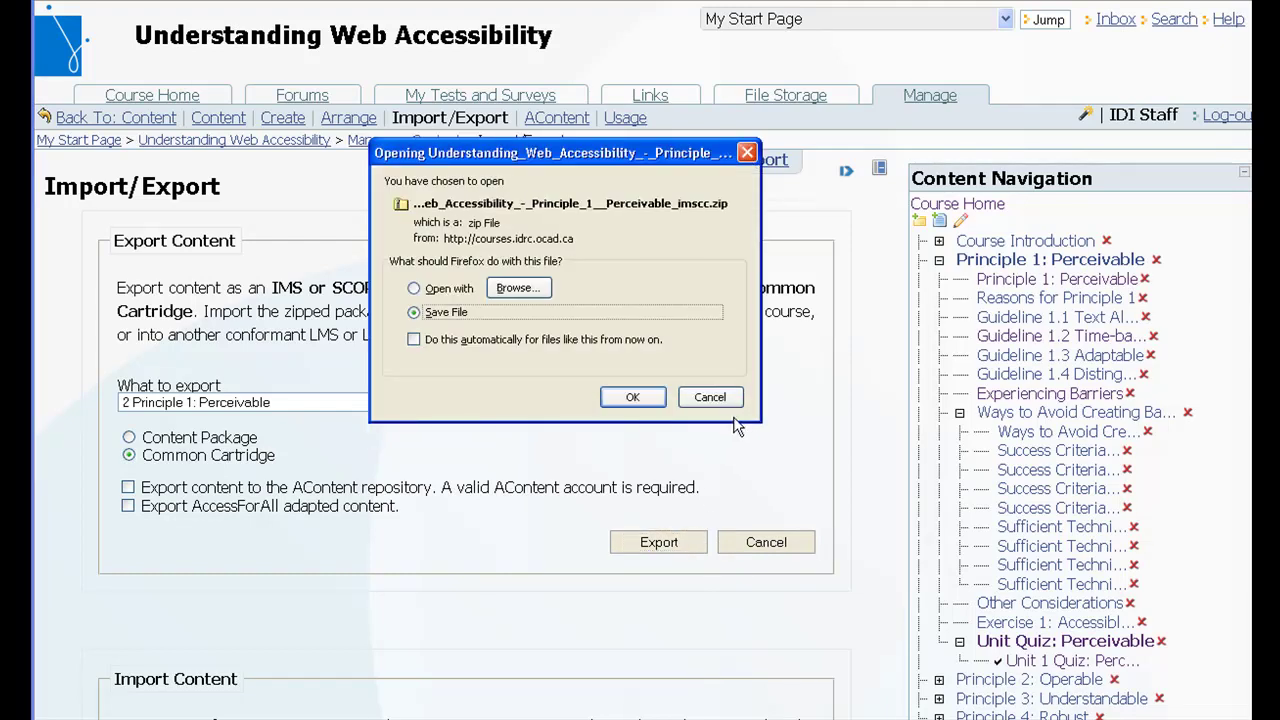
left_click(649, 403)
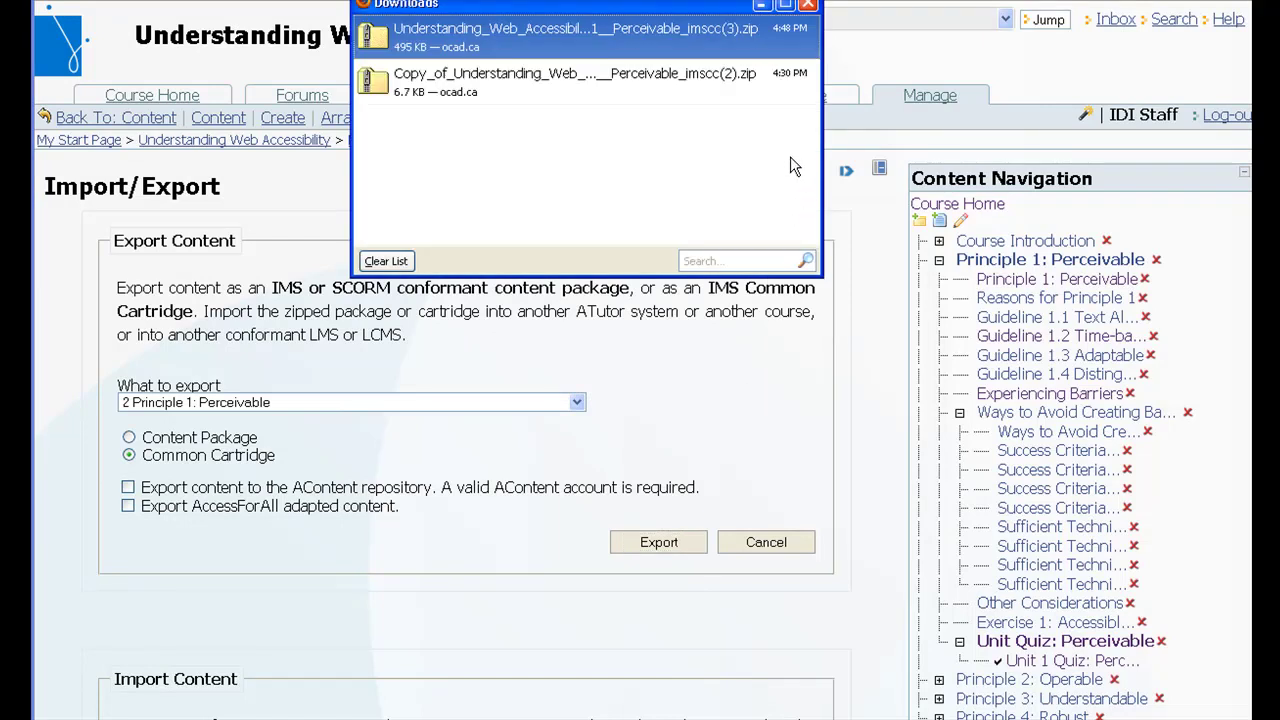
left_click(808, 5)
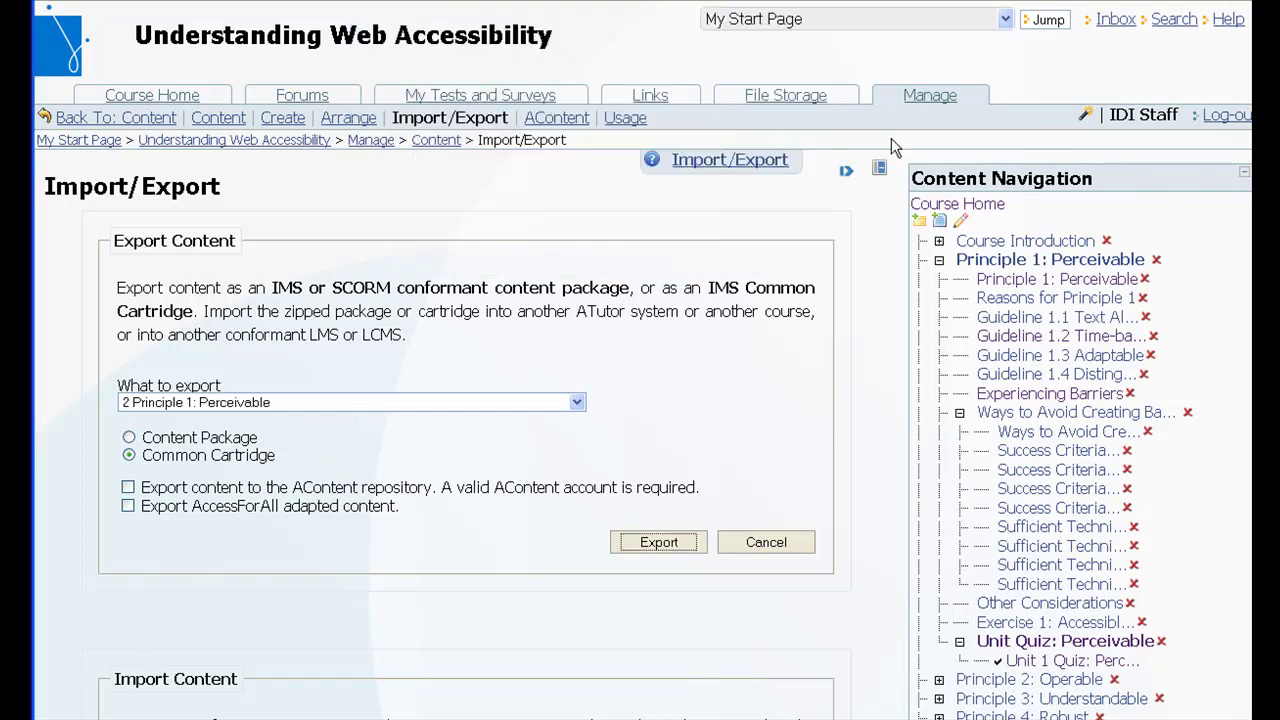
- Switch to the 'Copy of Understanding Web Accessibility' course using the course selector
left_click(1006, 22)
left_click(968, 80)
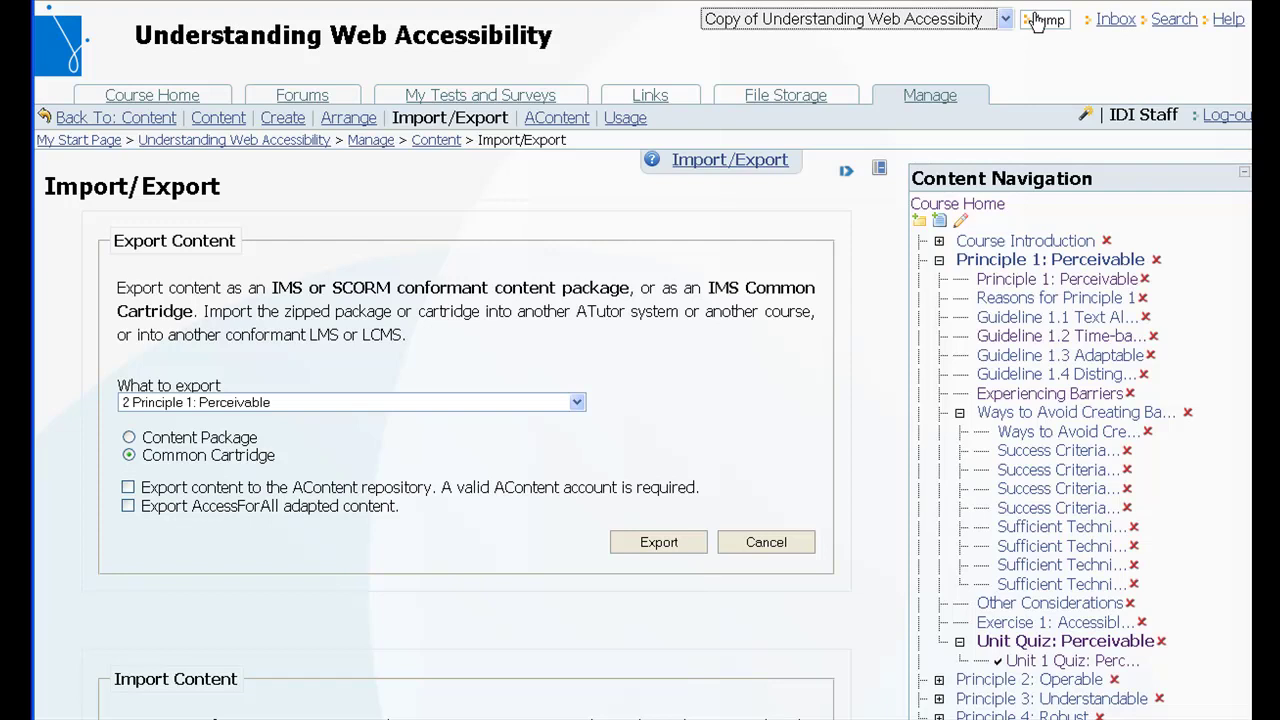
left_click(1045, 20)
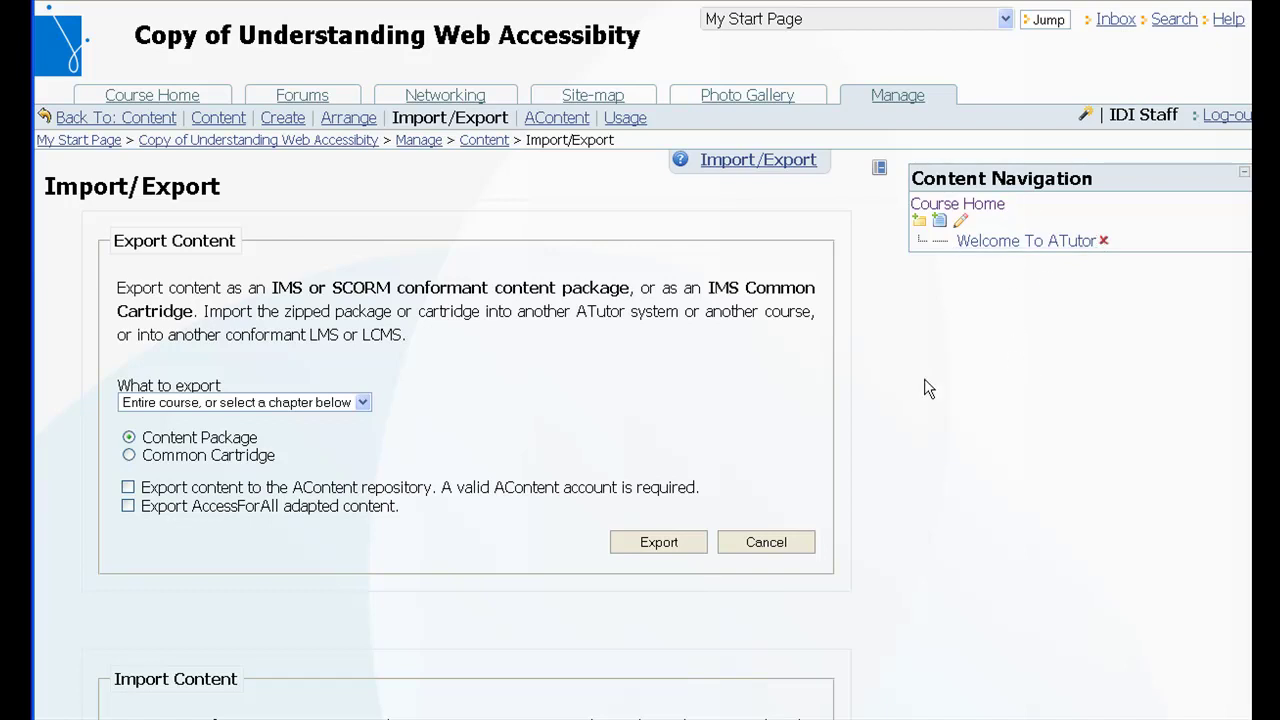
- Import the newest Principle 1: Perceivable imscc(3) cartridge into the copy course
scroll(967, 400, "down", 8)
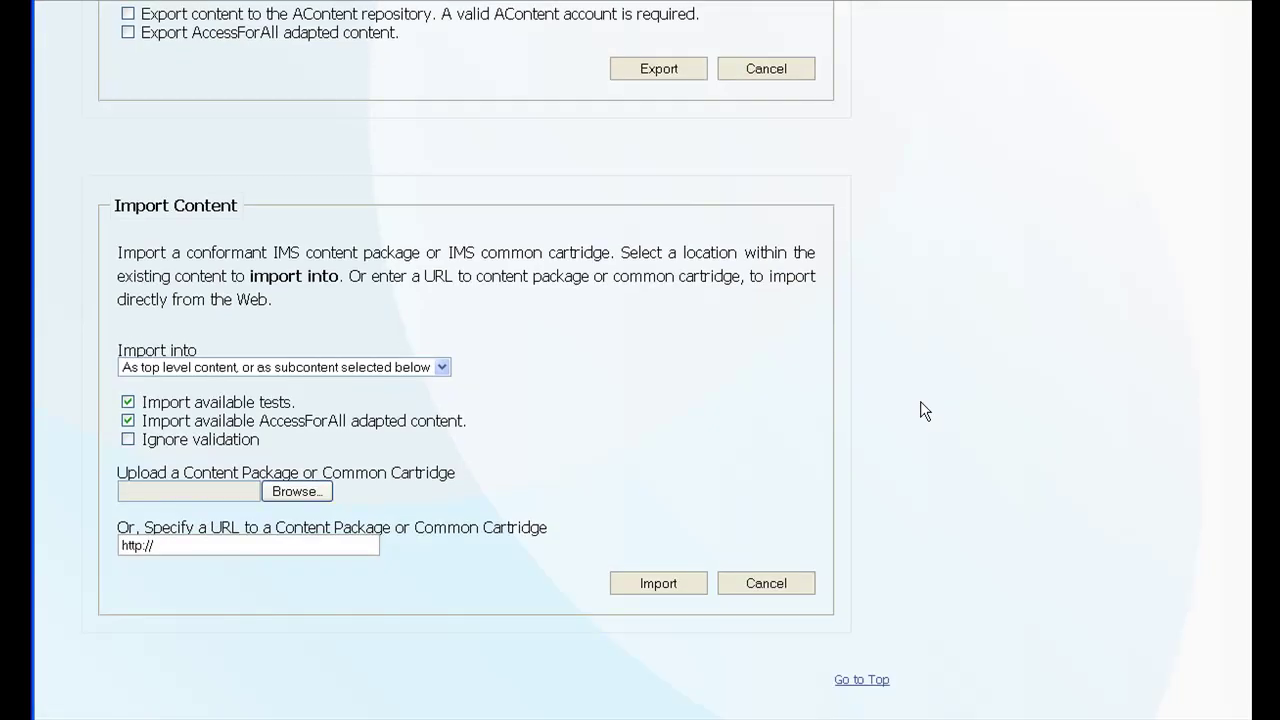
left_click(298, 492)
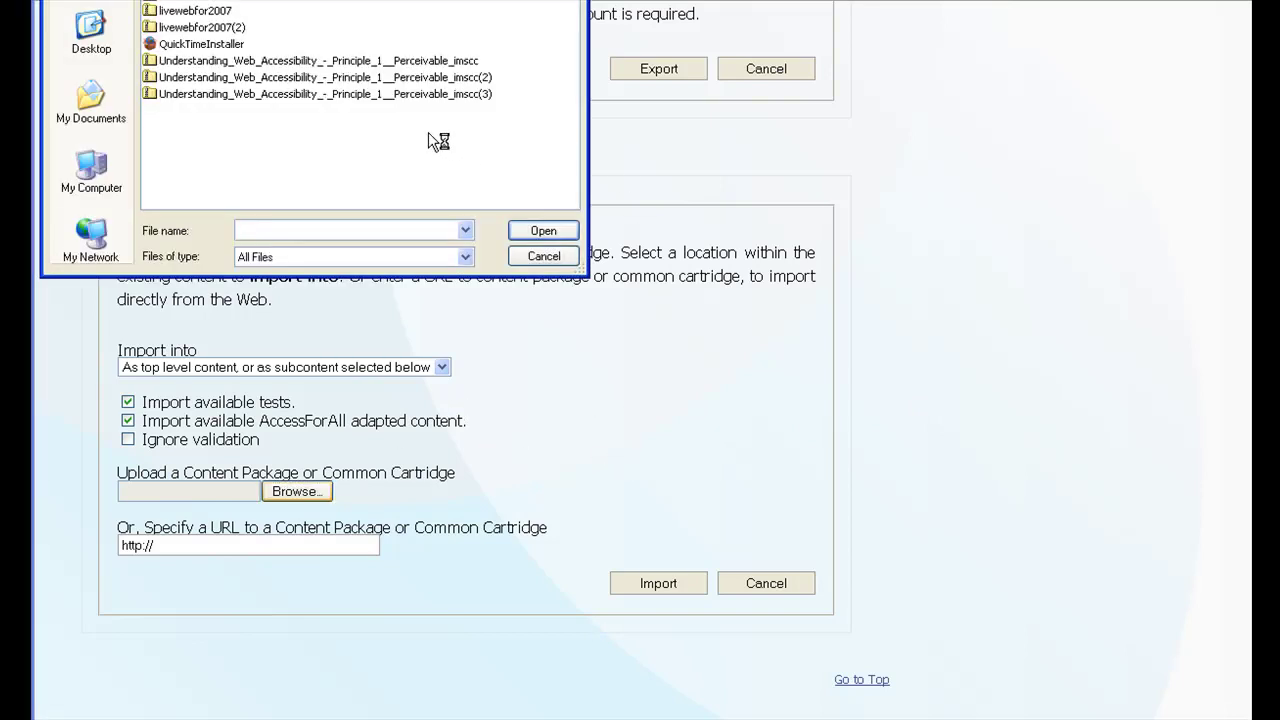
left_click(344, 93)
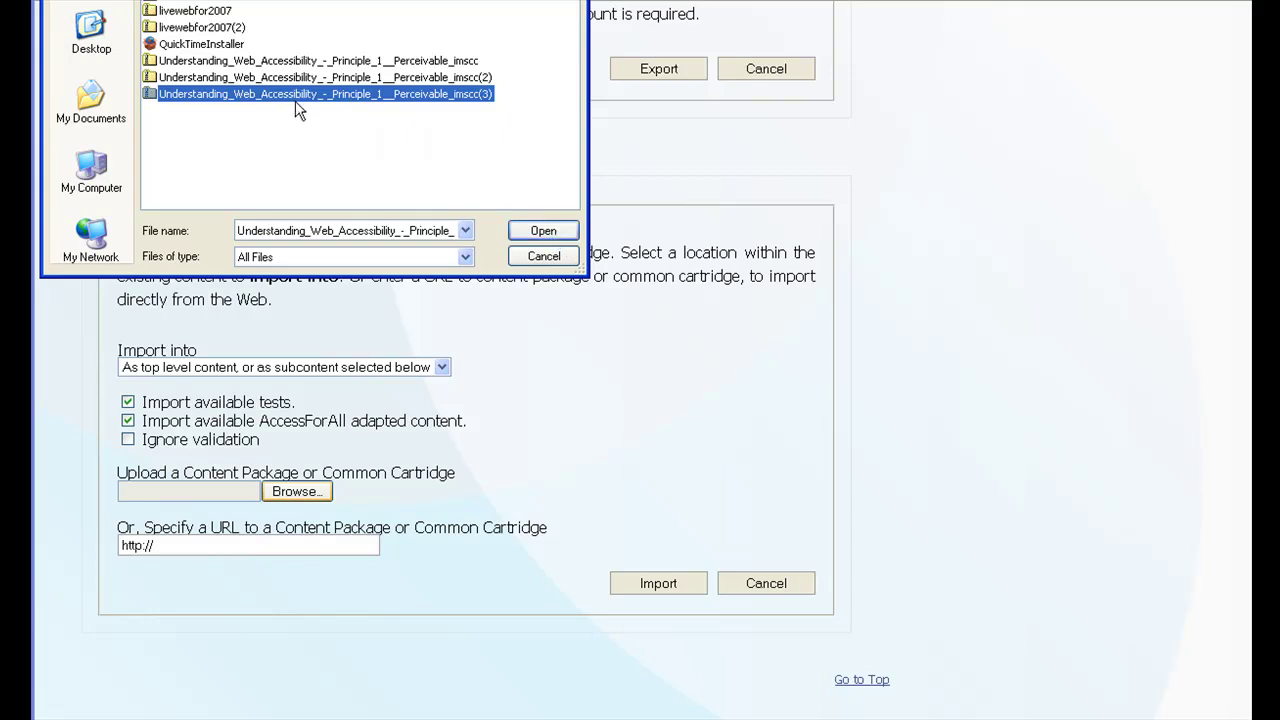
left_click(535, 233)
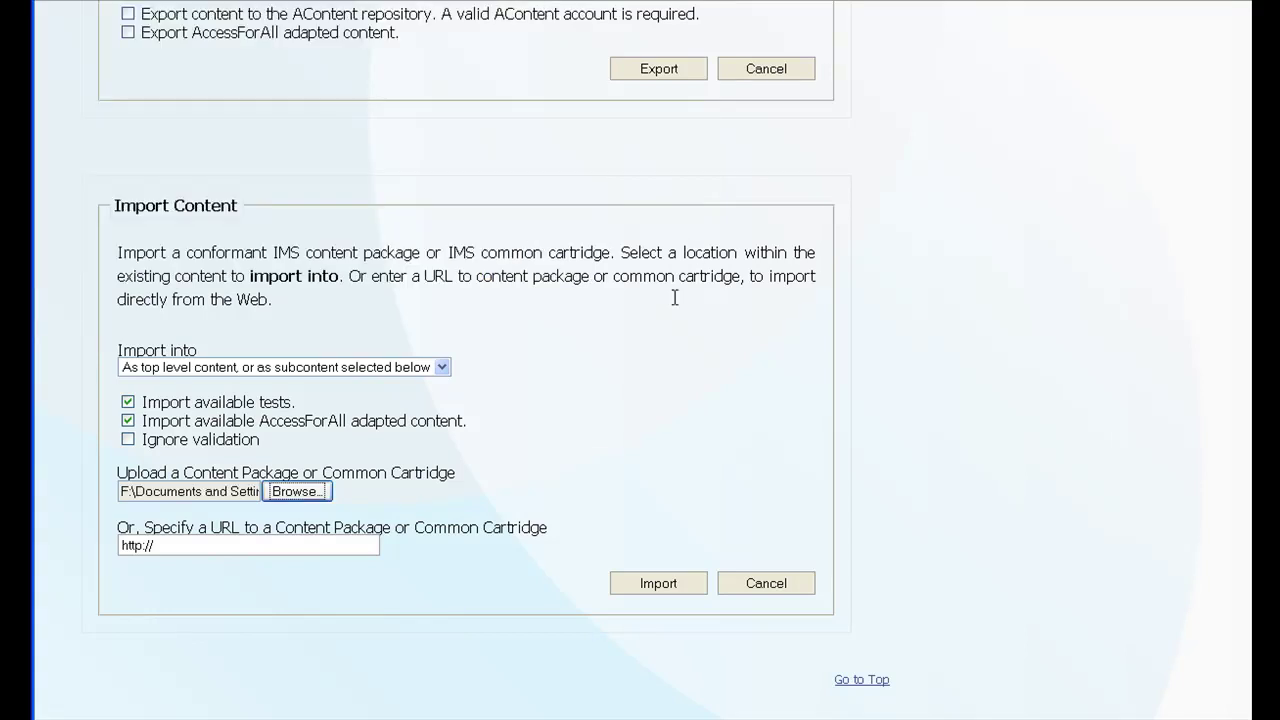
left_click(660, 586)
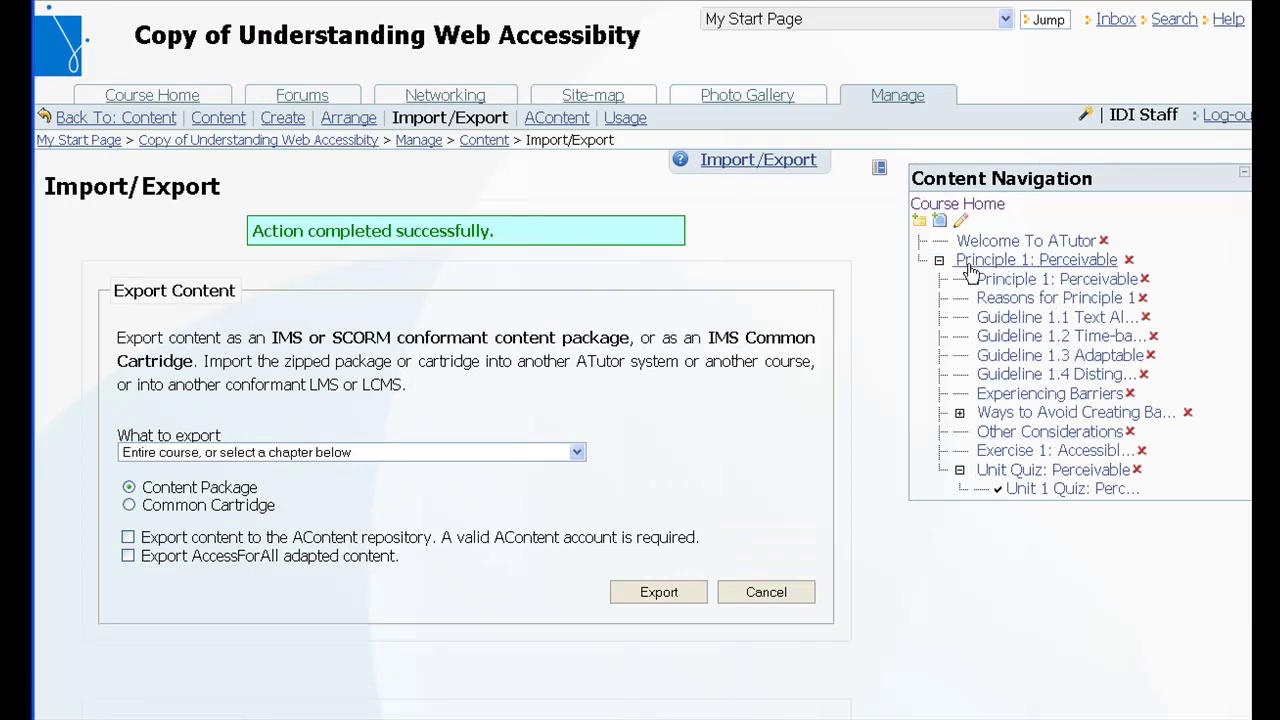
- Expand 'Ways to Avoid Creating Barriers' in Content Navigation, then go to the course Manage page
left_click(959, 414)
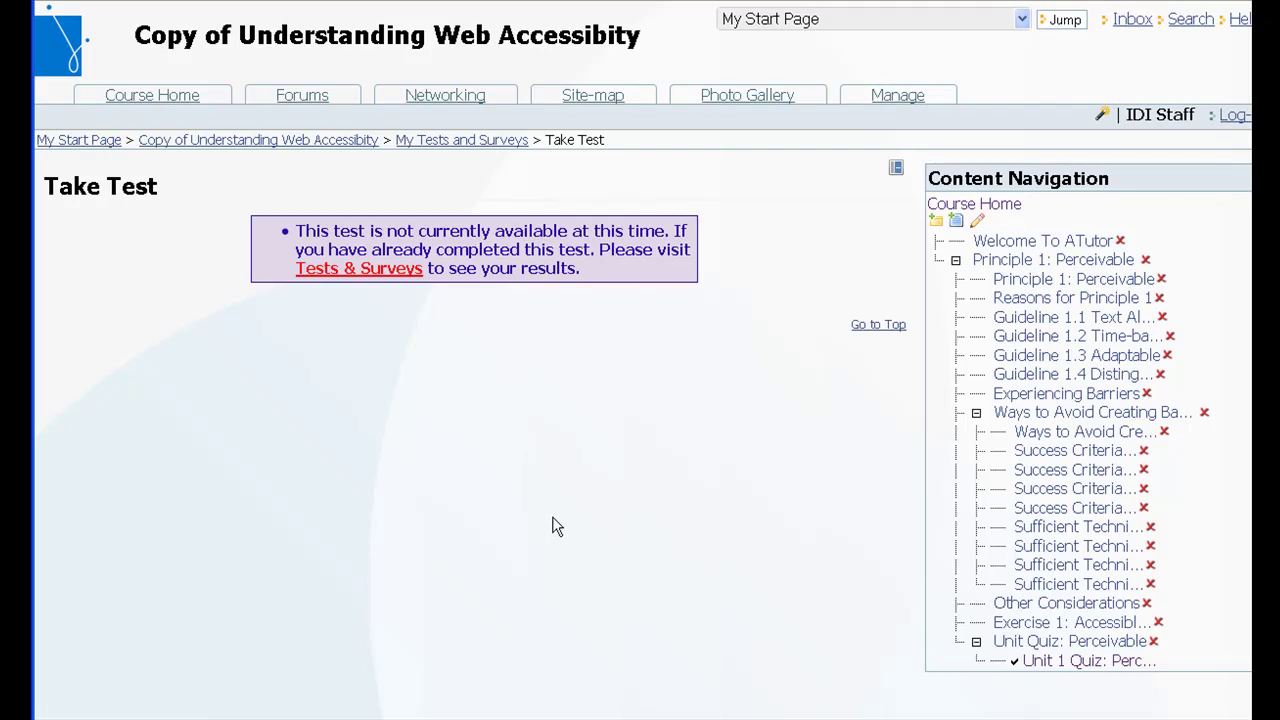
key("alt+6")
scroll(517, 538, "down", 5)
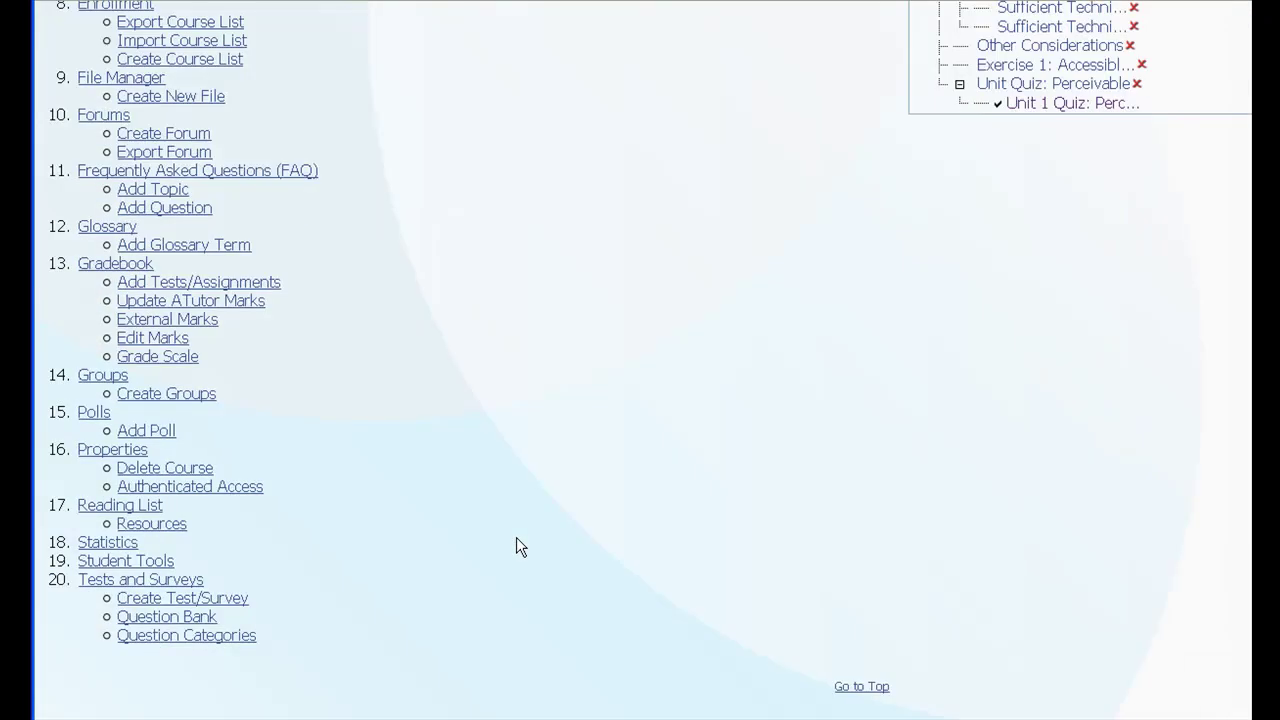
- Open Unit 1 Quiz: Perceivable for editing from Tests and Surveys
left_click(128, 580)
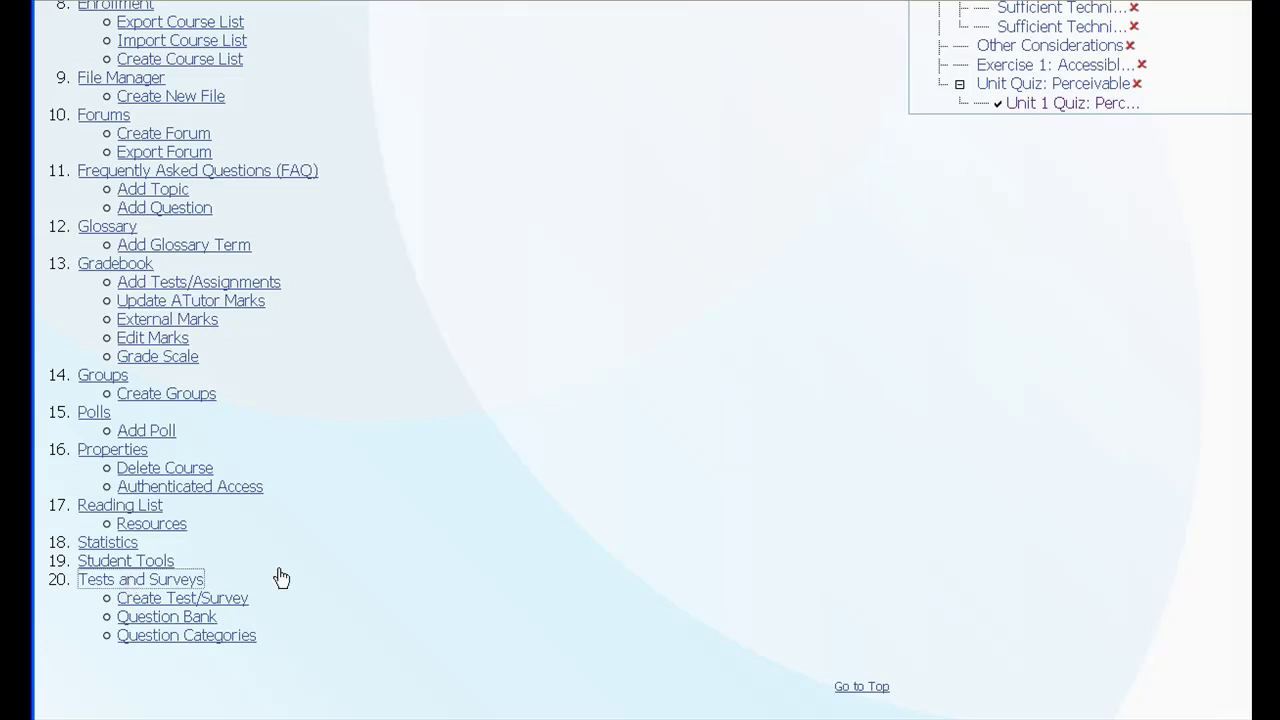
left_click(363, 576)
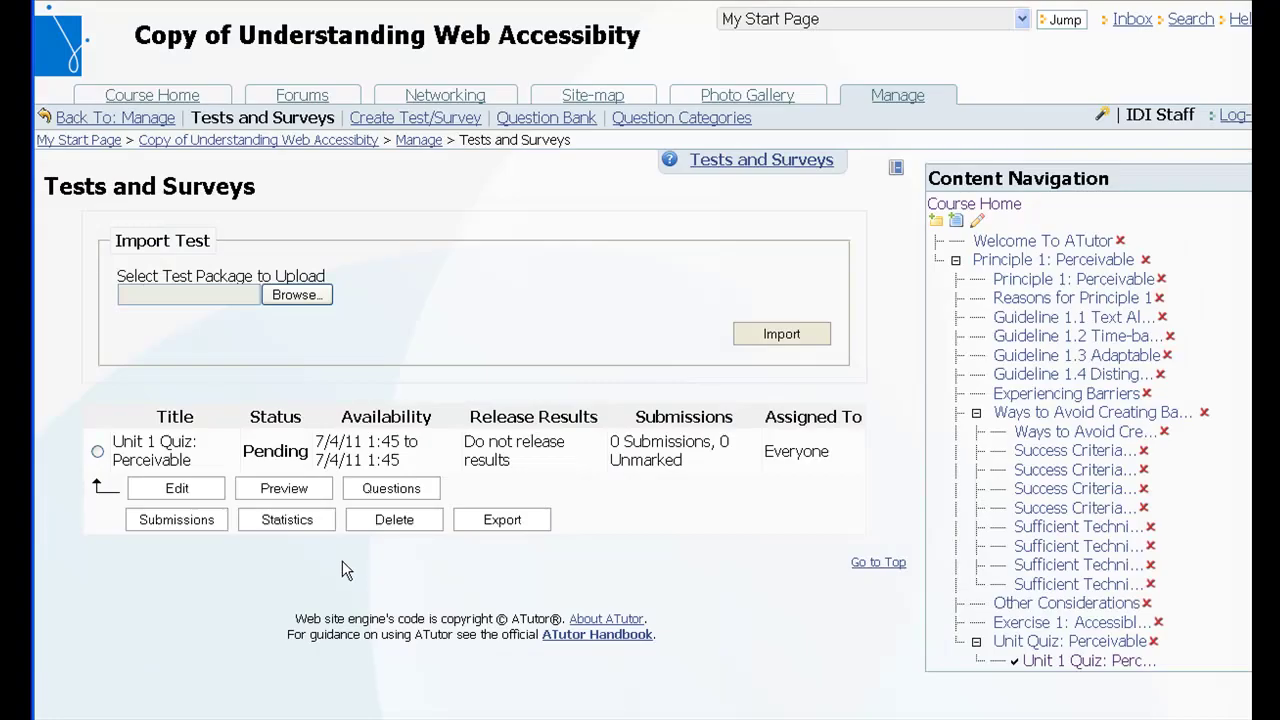
left_click(97, 453)
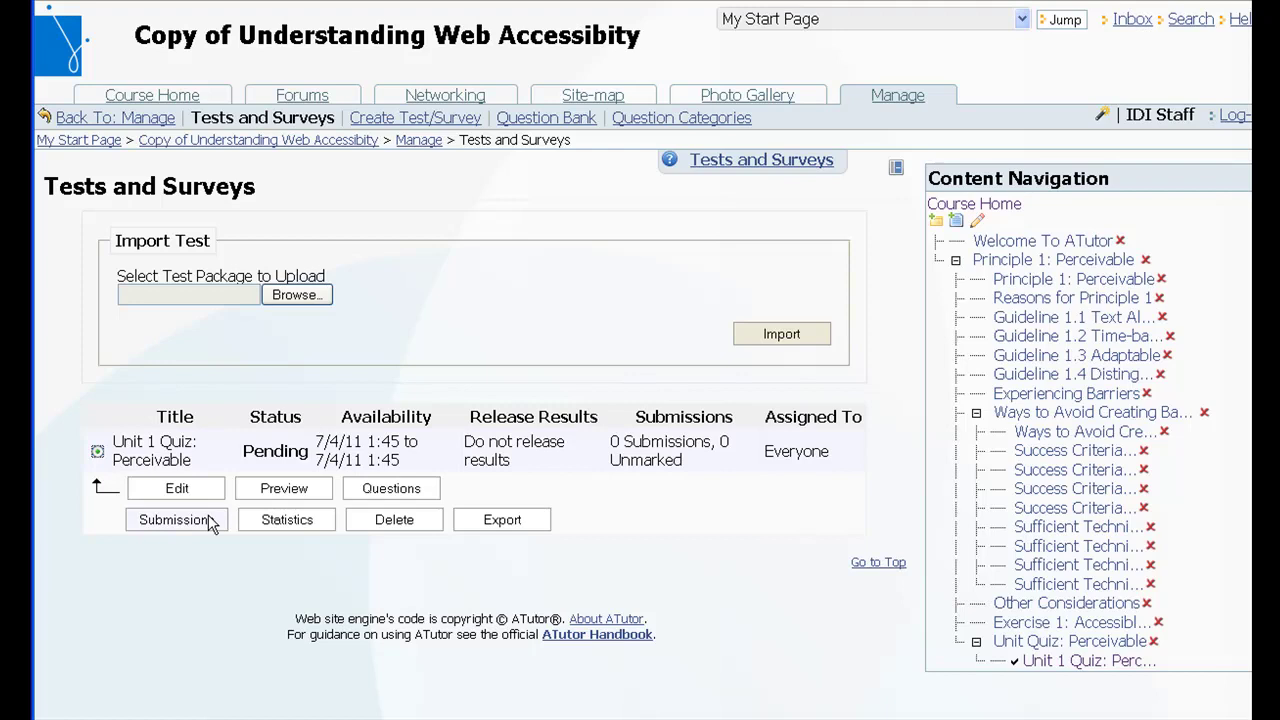
left_click(188, 492)
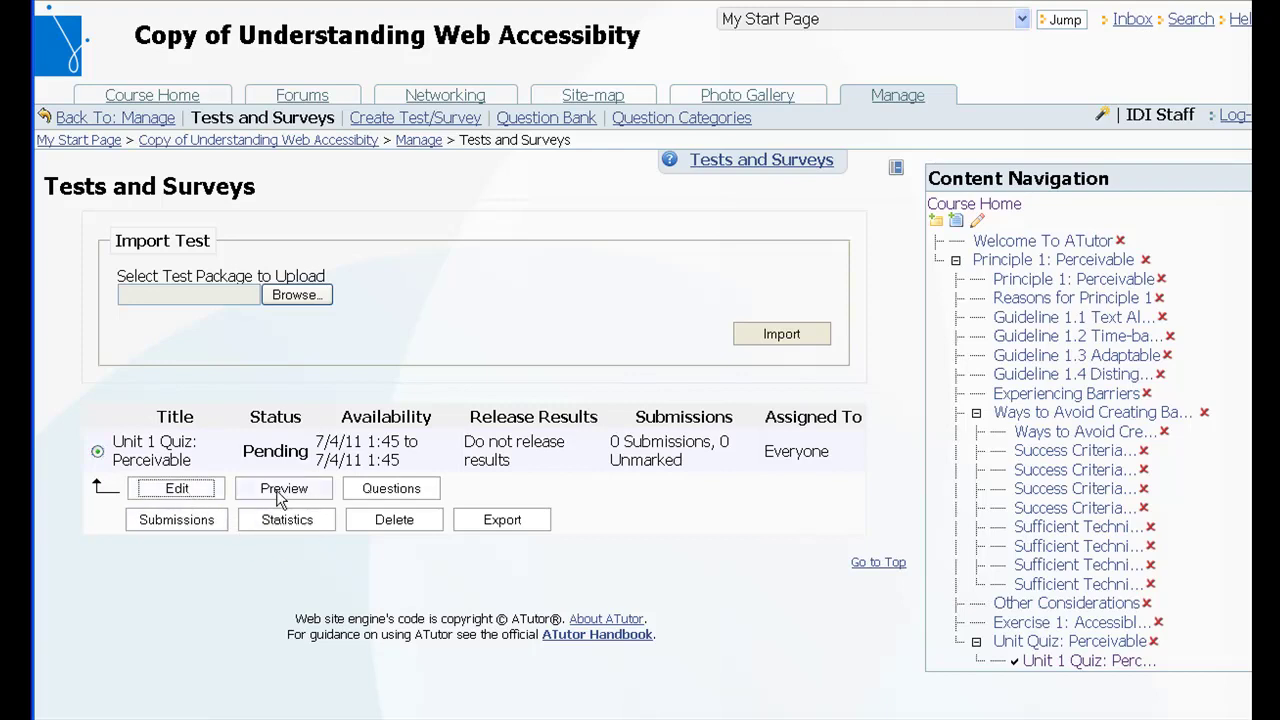
left_click(650, 460)
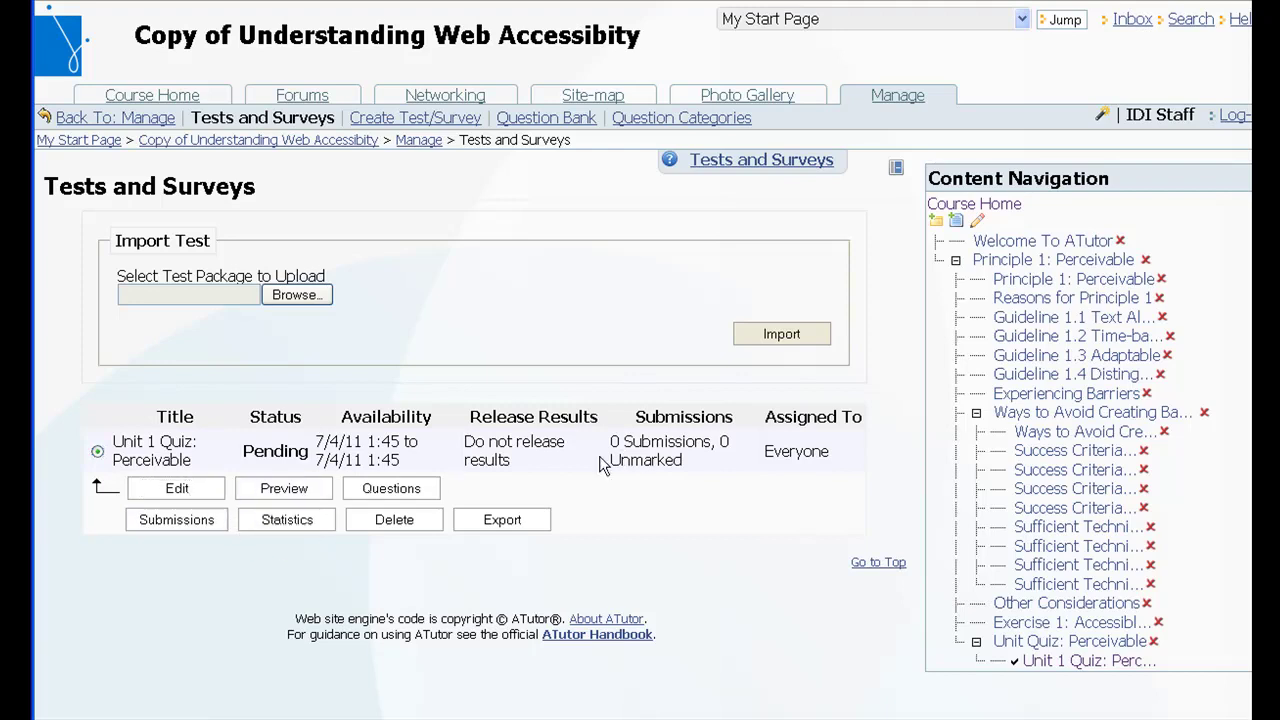
- Set the quiz start date day to 1 and end date month to August, then save
scroll(600, 465, "down", 6)
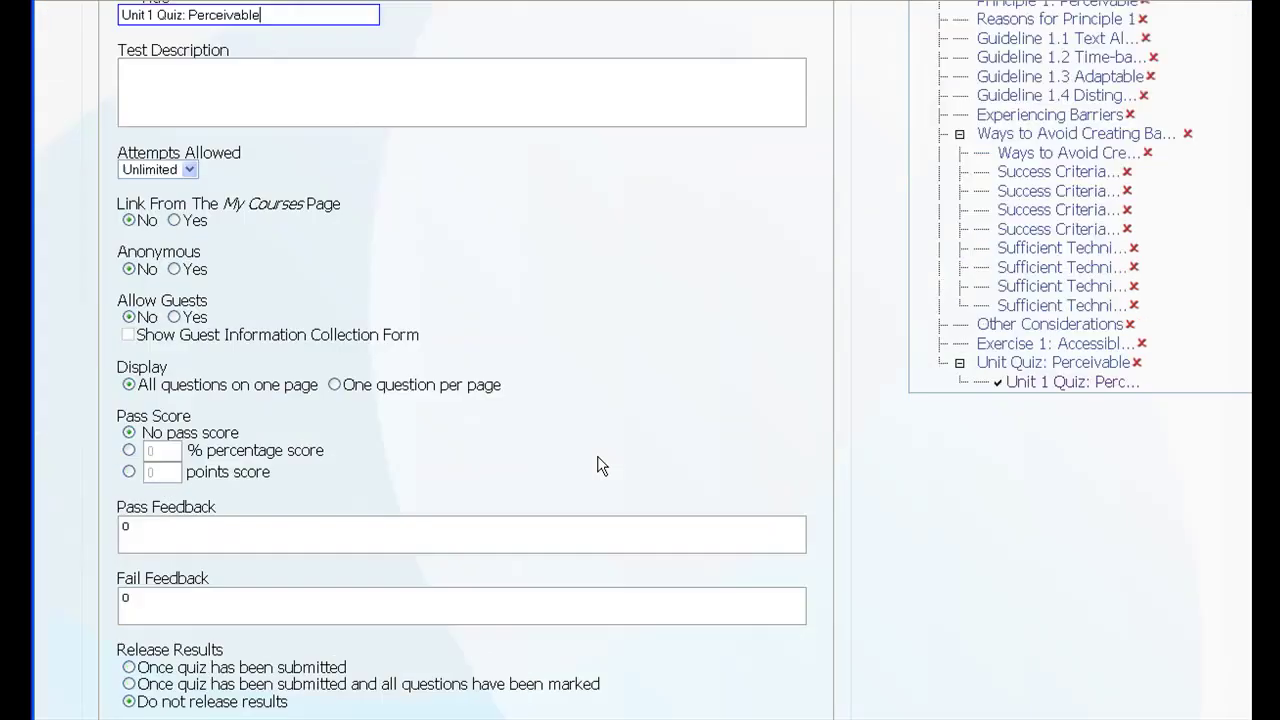
scroll(600, 465, "down", 2)
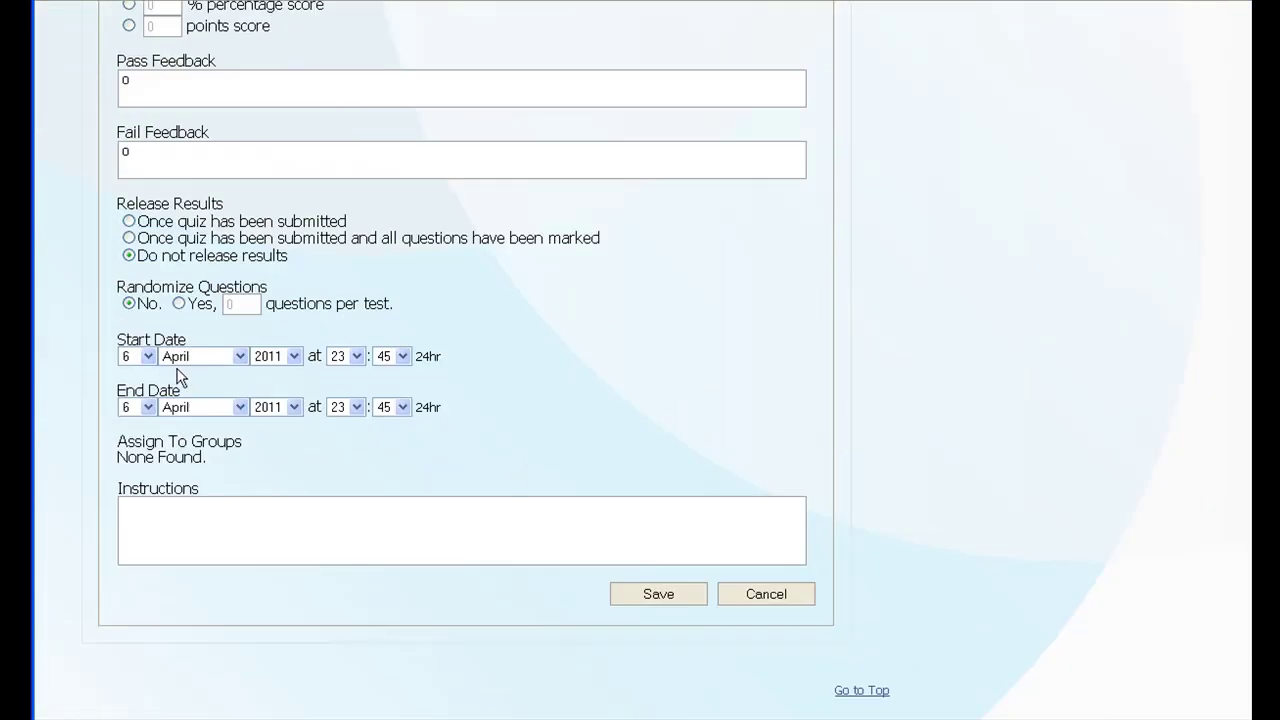
left_click(147, 357)
left_click(140, 369)
left_click(213, 407)
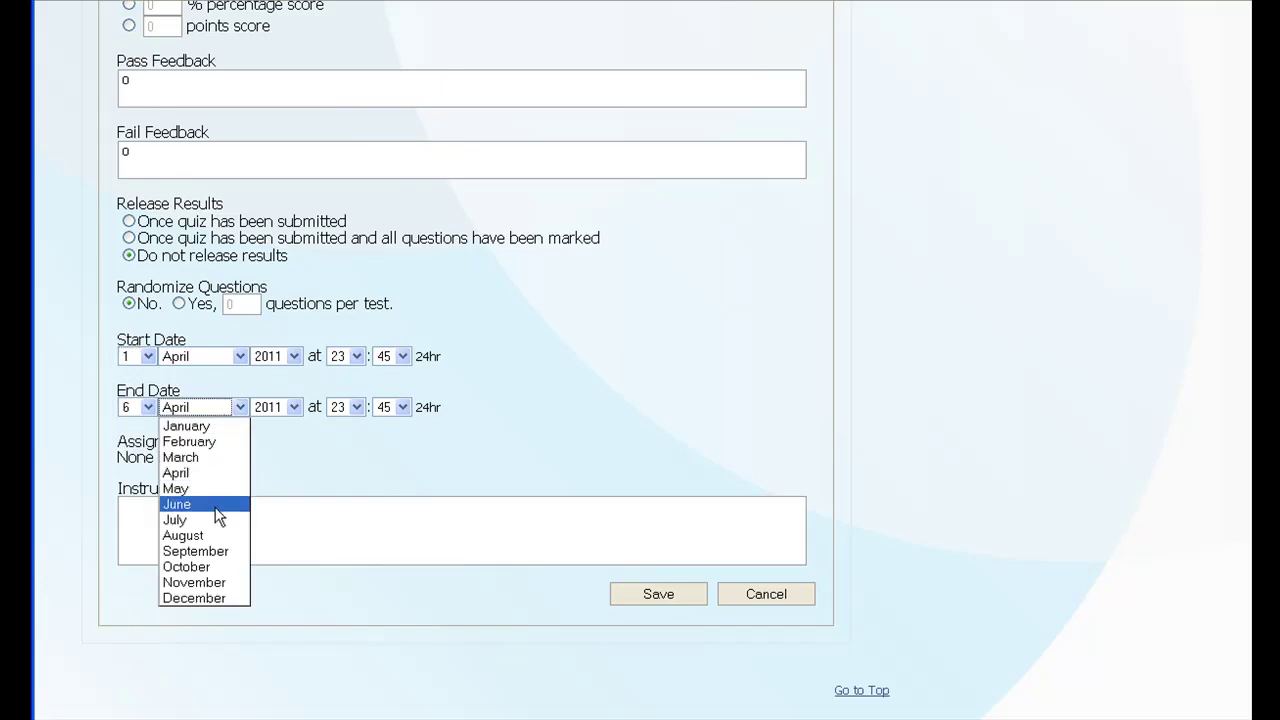
left_click(215, 541)
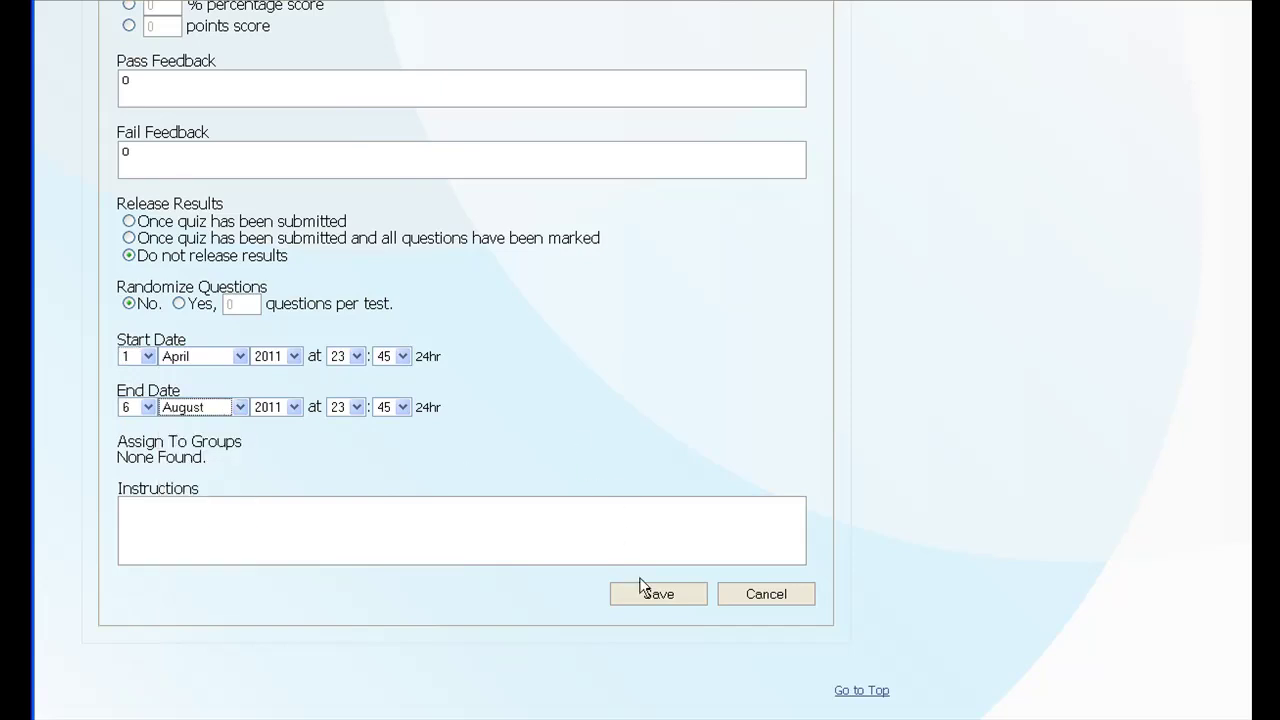
left_click(658, 596)
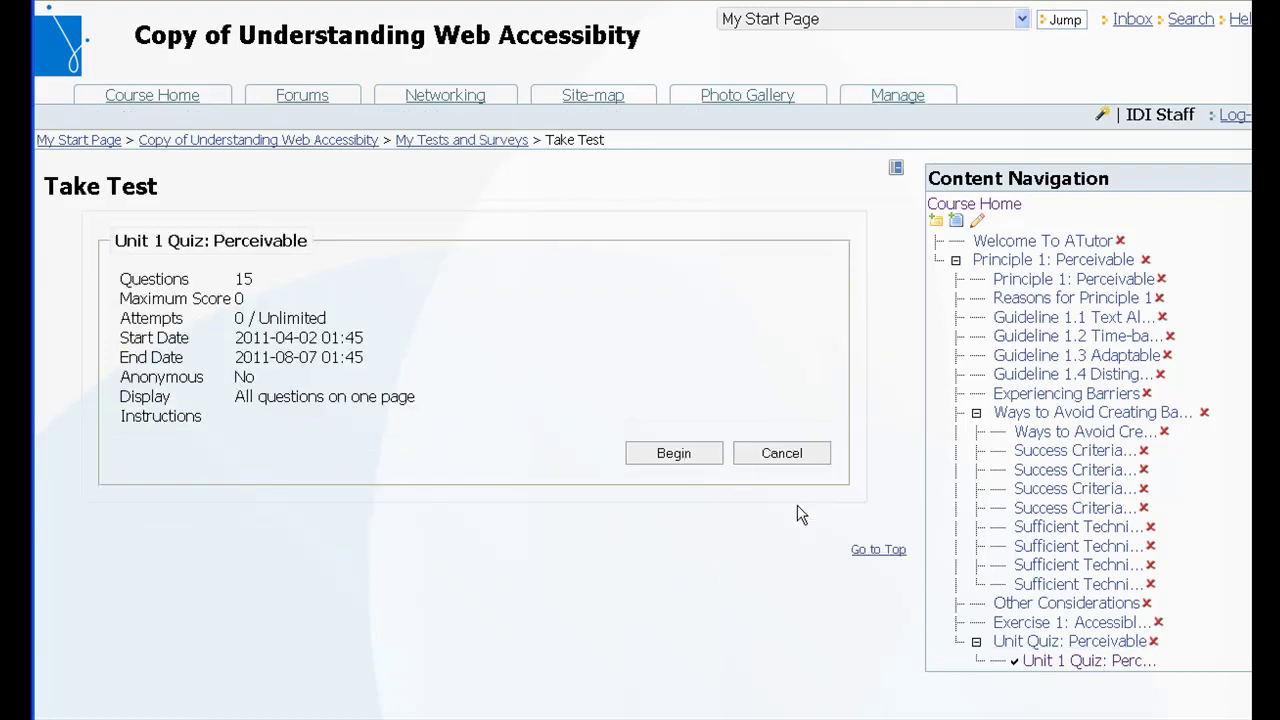
- Begin Unit 1 Quiz: Perceivable to view its questions, then return to the Manage page
key("Tab")
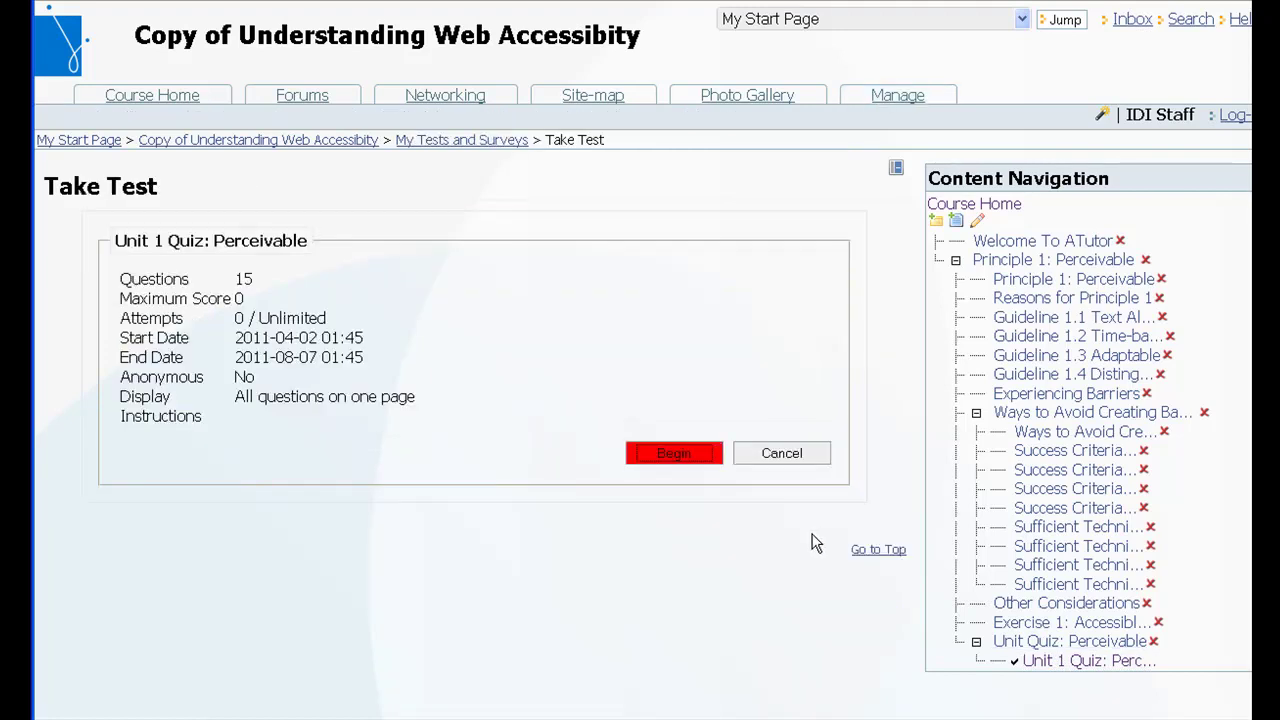
key("Tab")
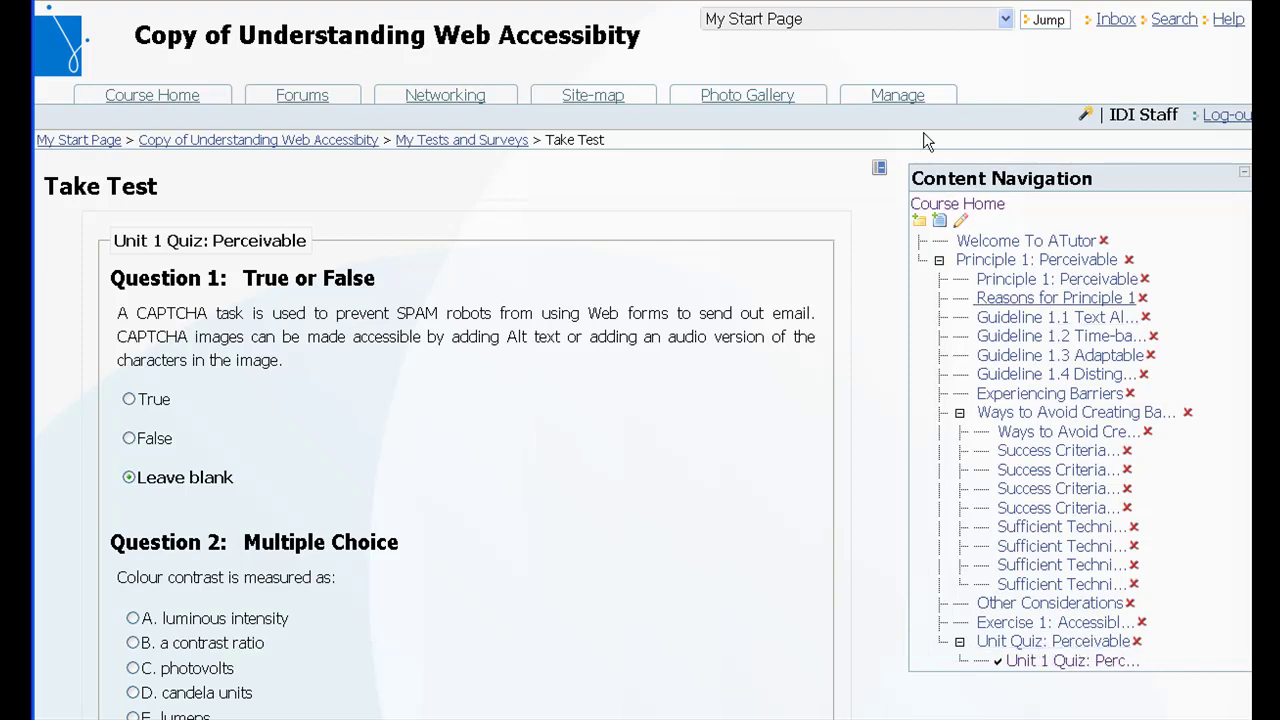
left_click(894, 96)
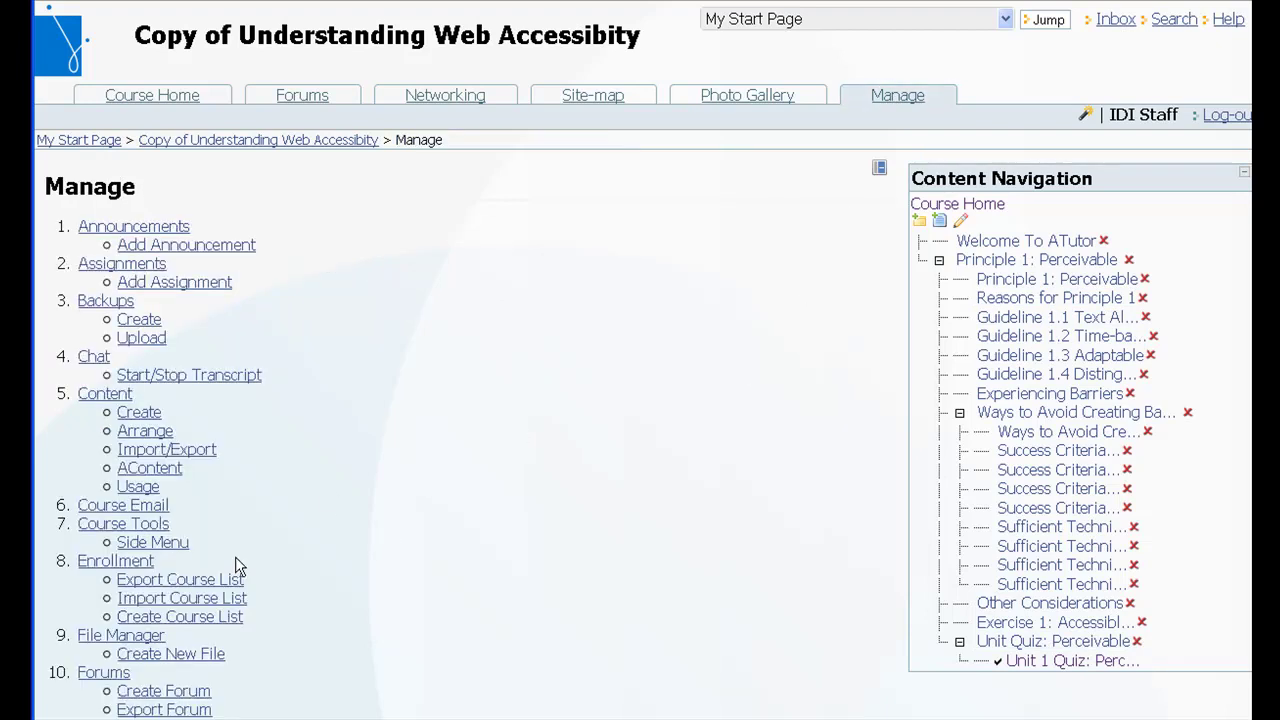
- On the Import/Export page, choose 2.11 Unit Quiz: Perceivable in Common Cartridge format
left_click(155, 450)
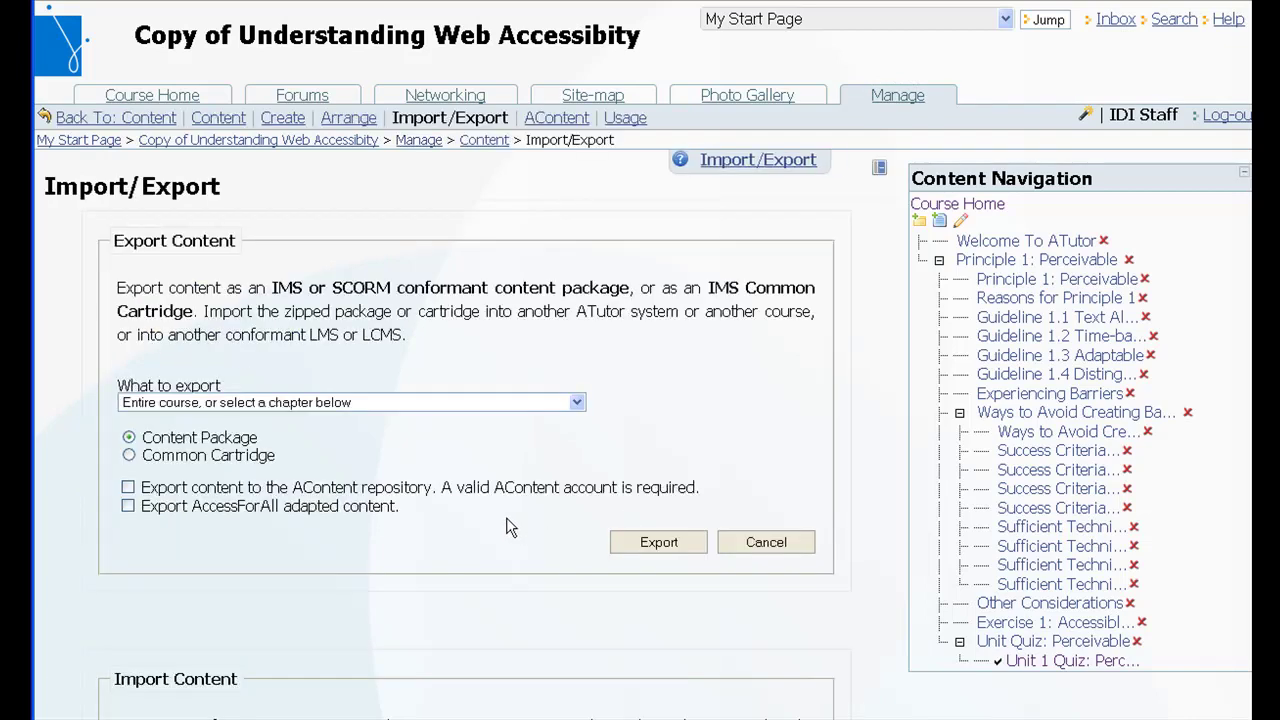
scroll(583, 491, "down", 4)
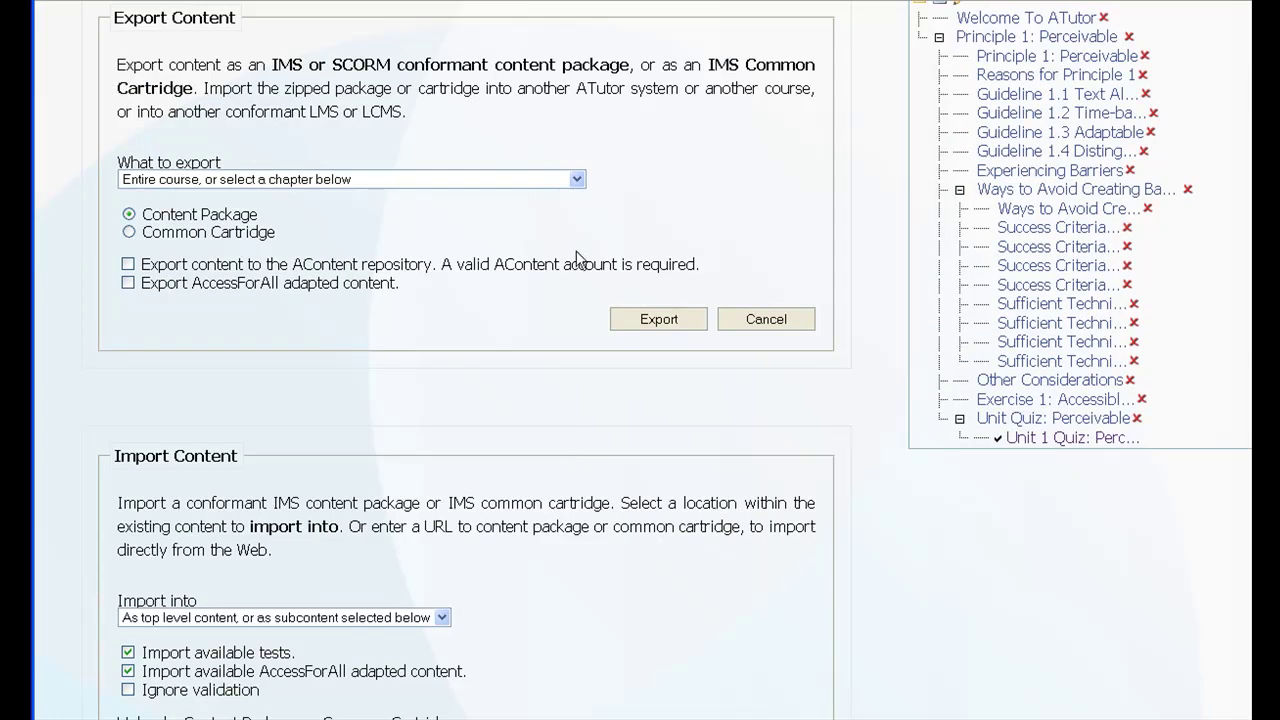
left_click(576, 181)
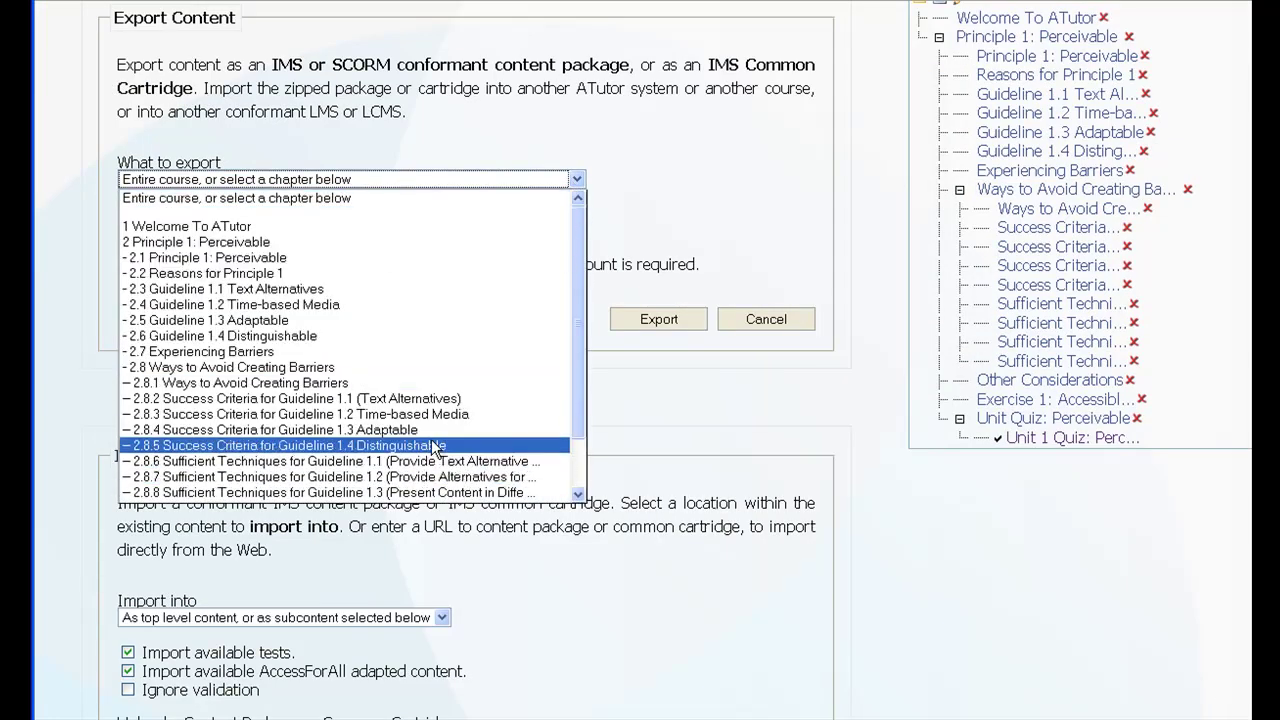
scroll(433, 448, "down", 2)
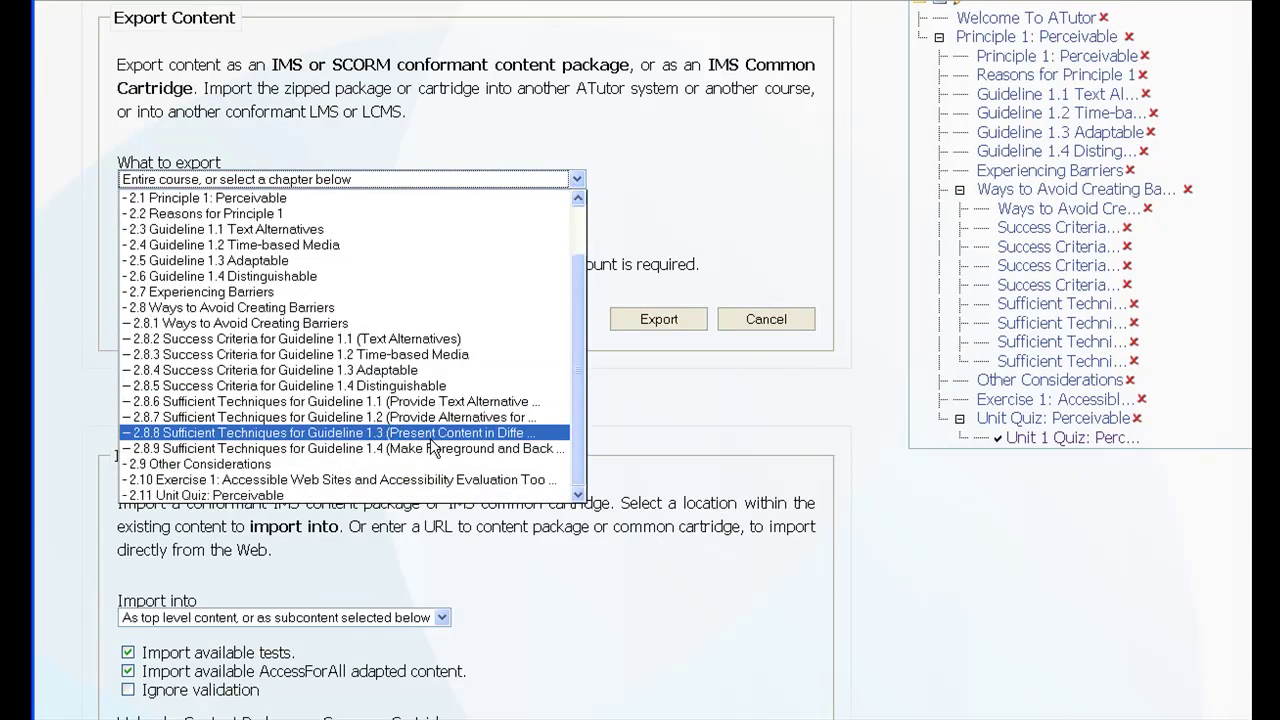
left_click(224, 497)
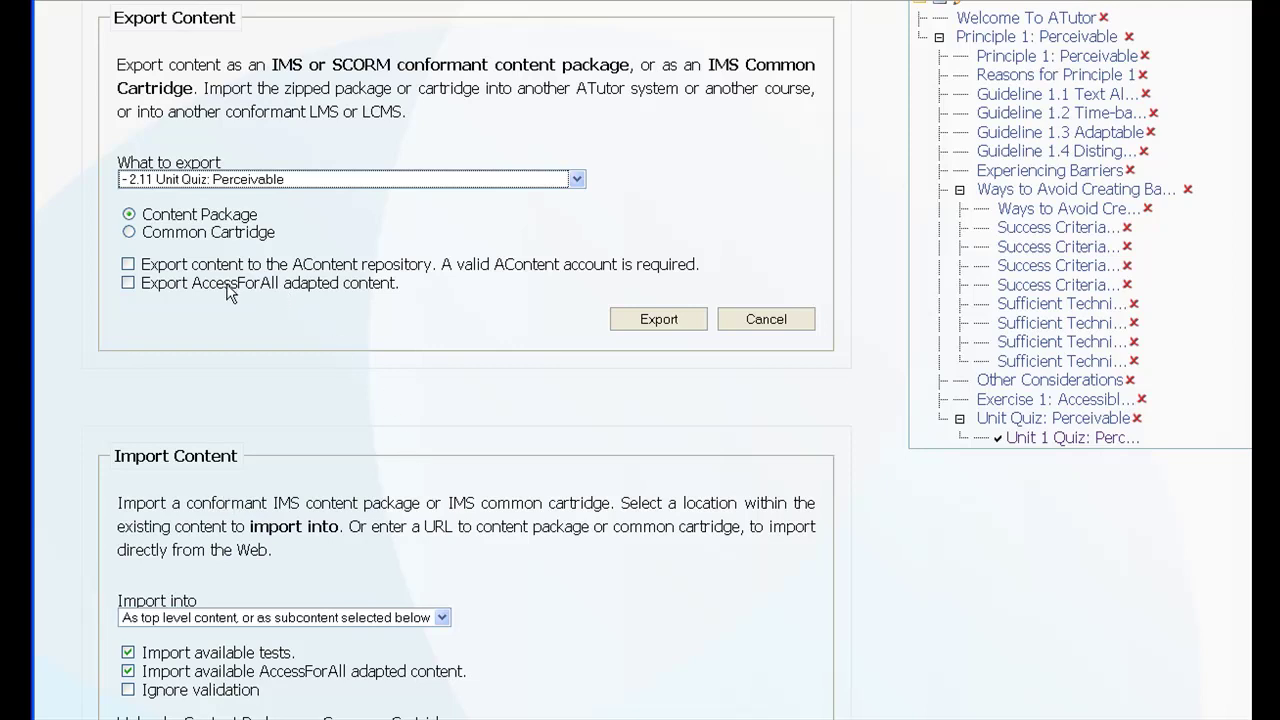
left_click(155, 238)
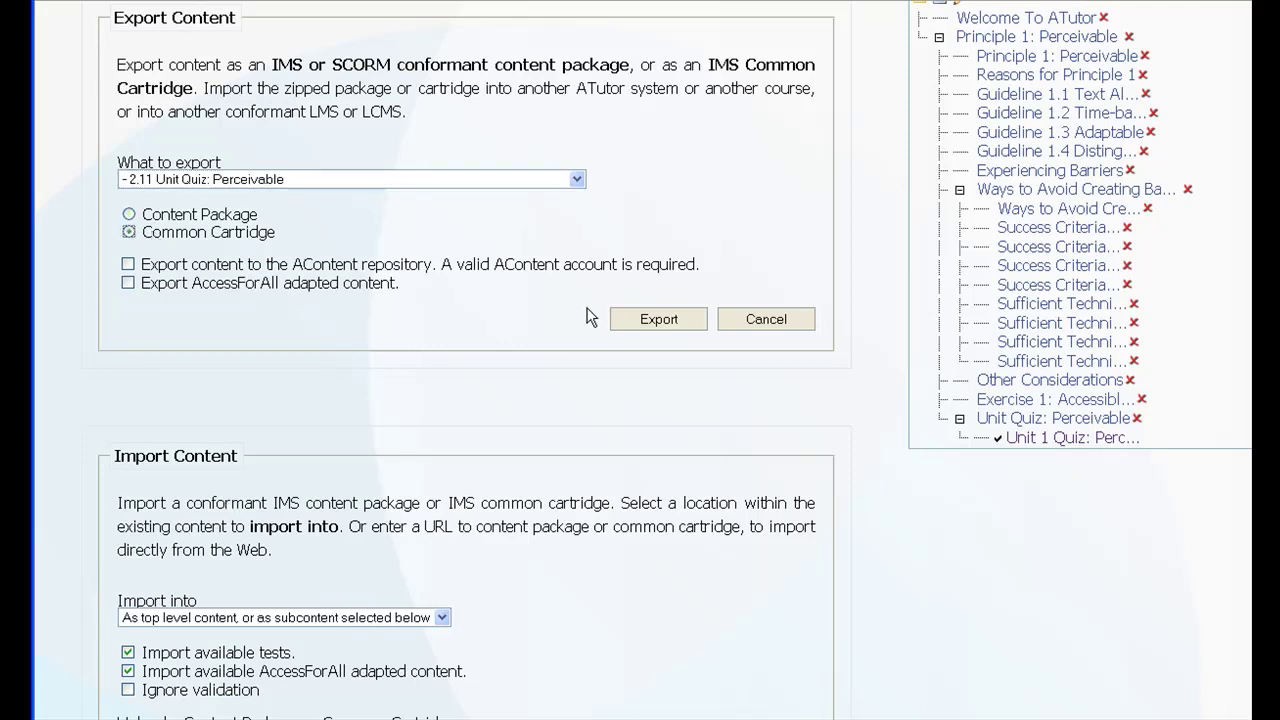
- Export the quiz chapter and save the 6.7 KB imscc zip file
left_click(680, 325)
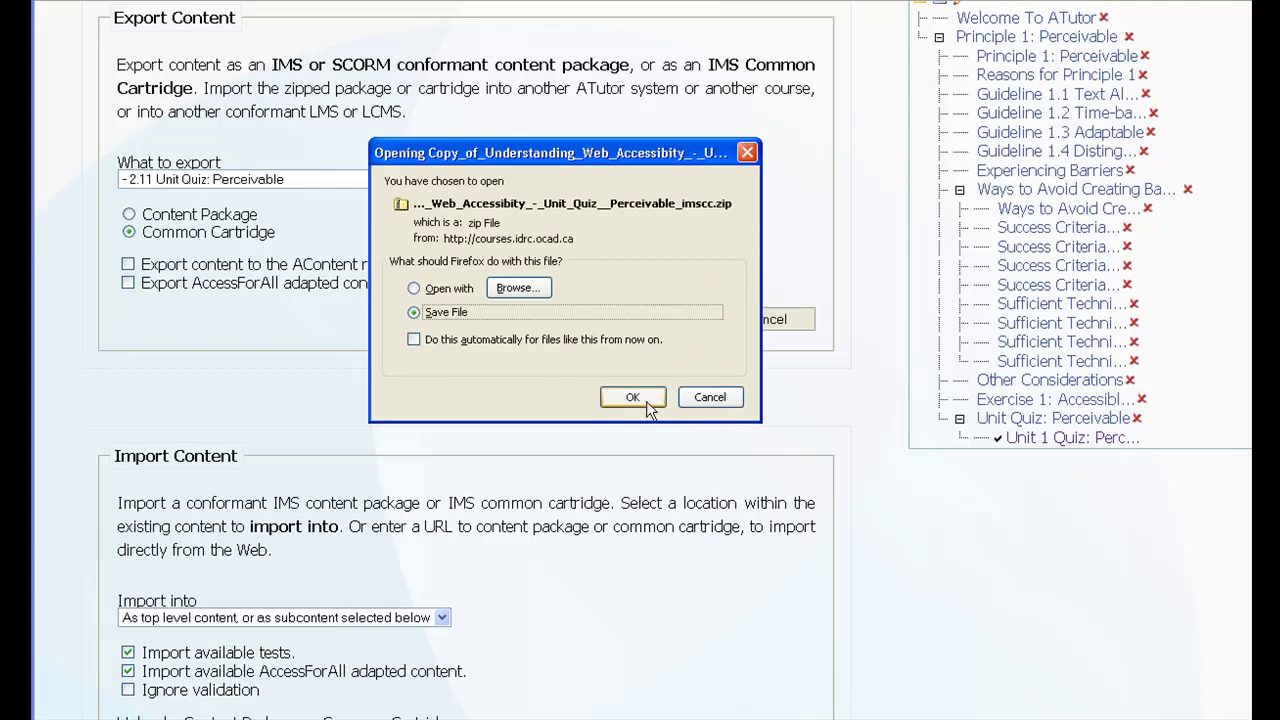
left_click(637, 400)
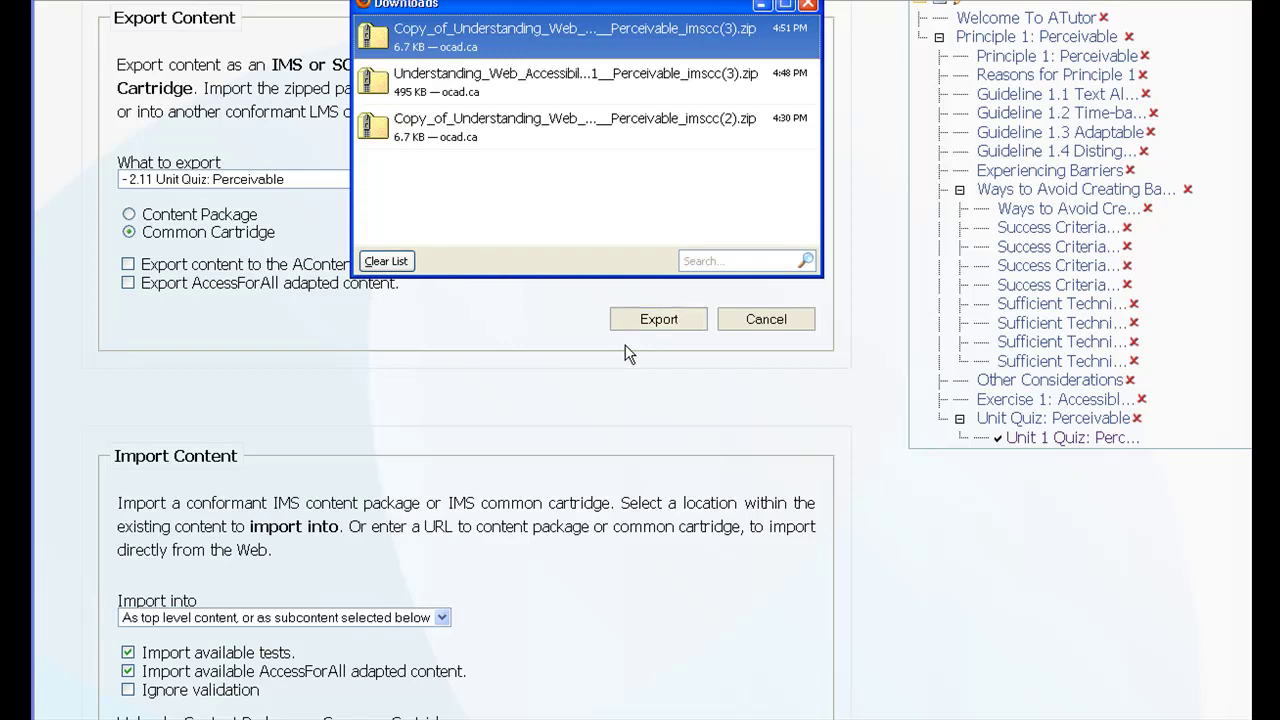
left_click(808, 7)
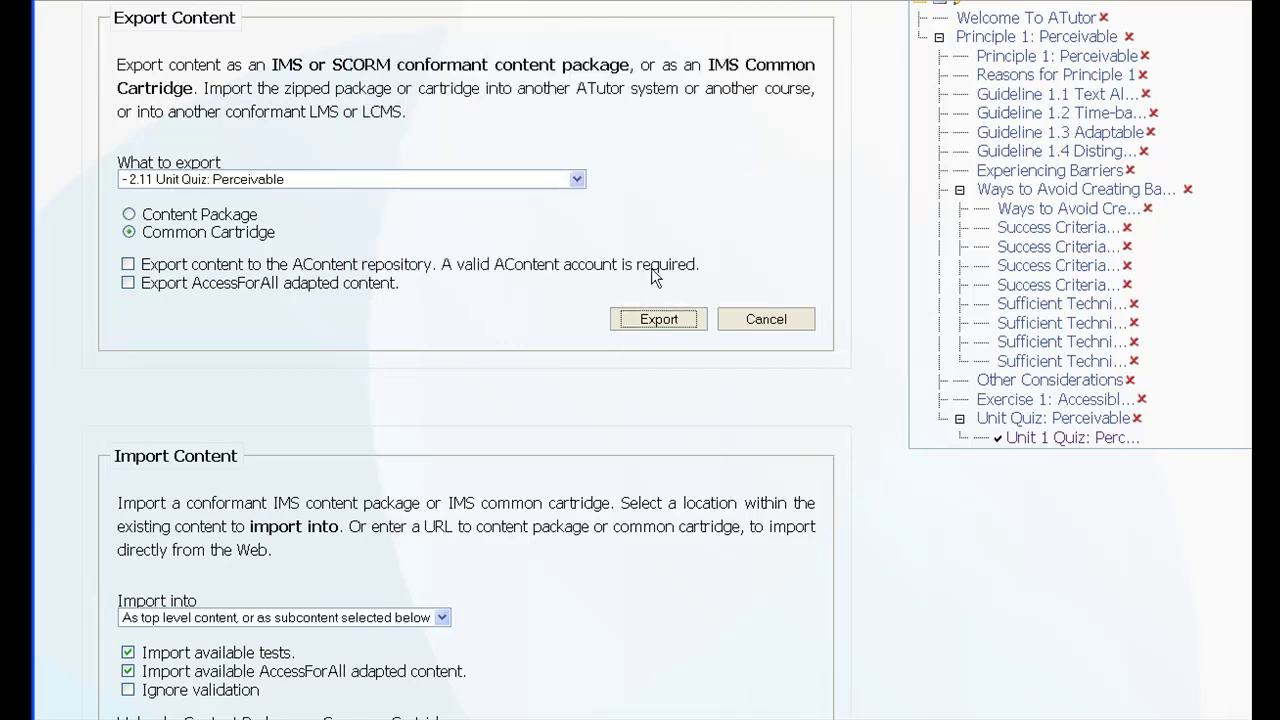
- Import the exported Unit Quiz: Perceivable imscc zip as a new top-level unit
scroll(548, 316, "down", 5)
left_click(288, 492)
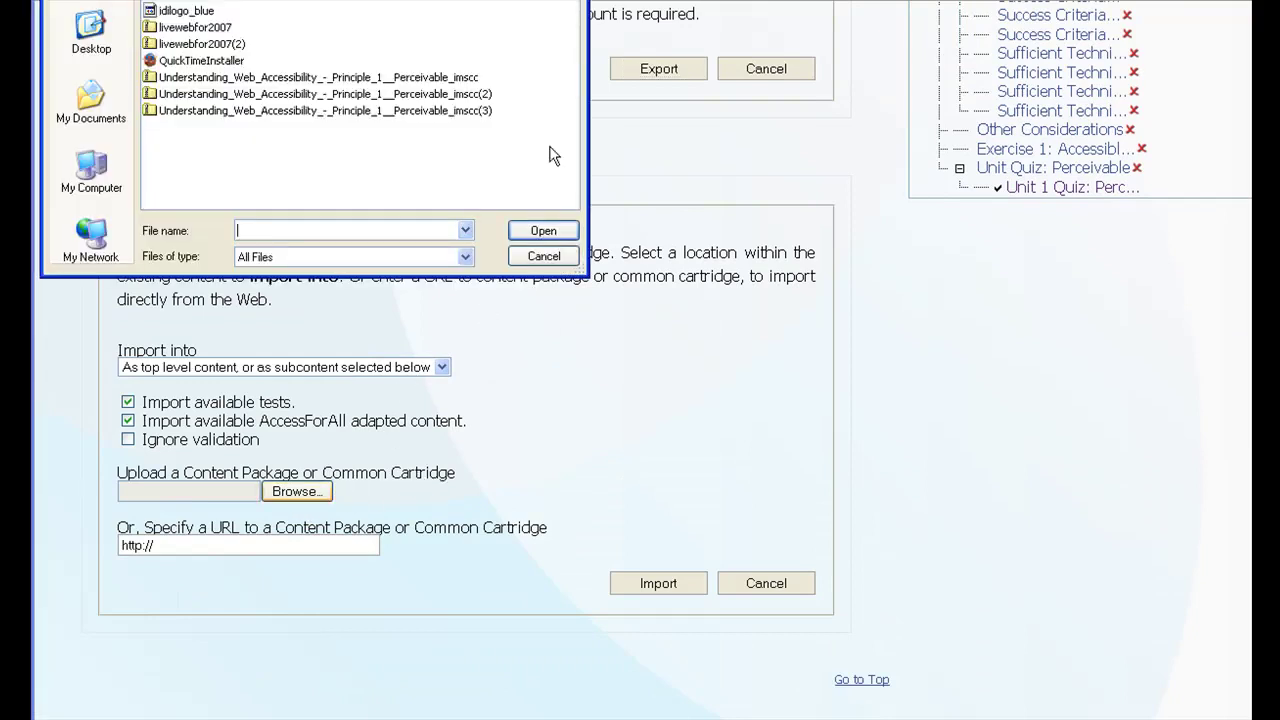
left_click(440, 3)
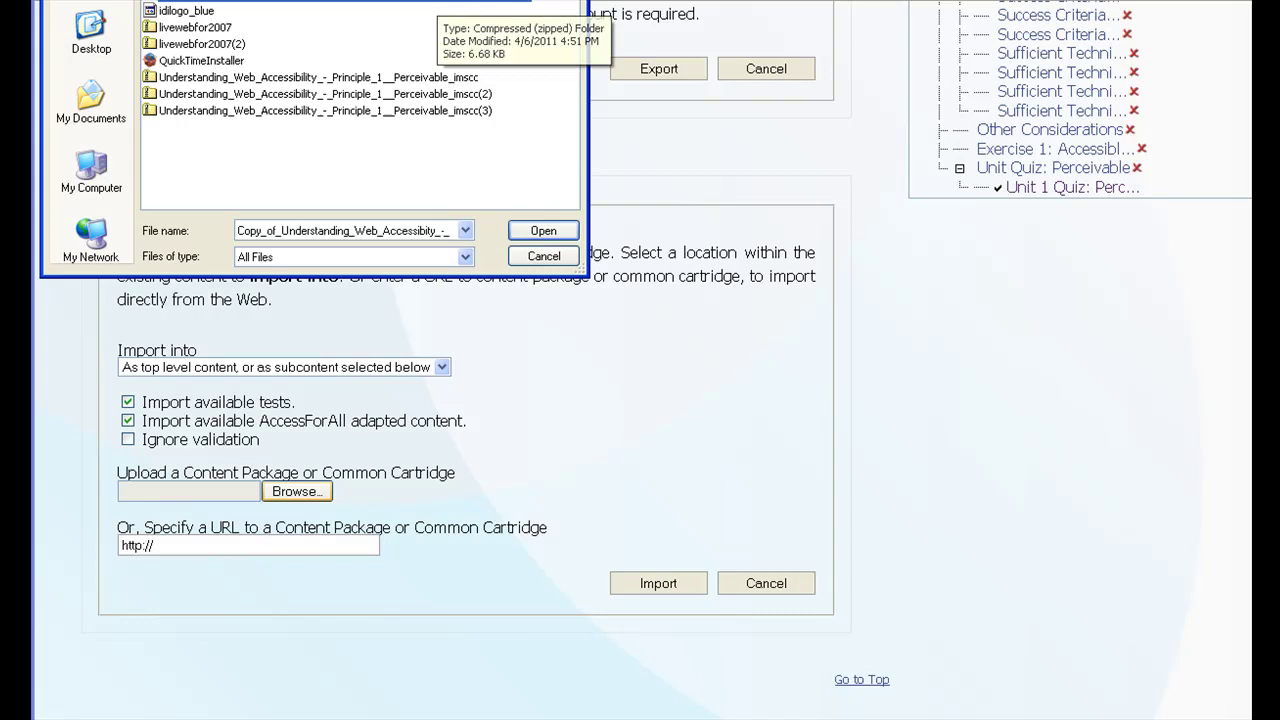
left_click(545, 233)
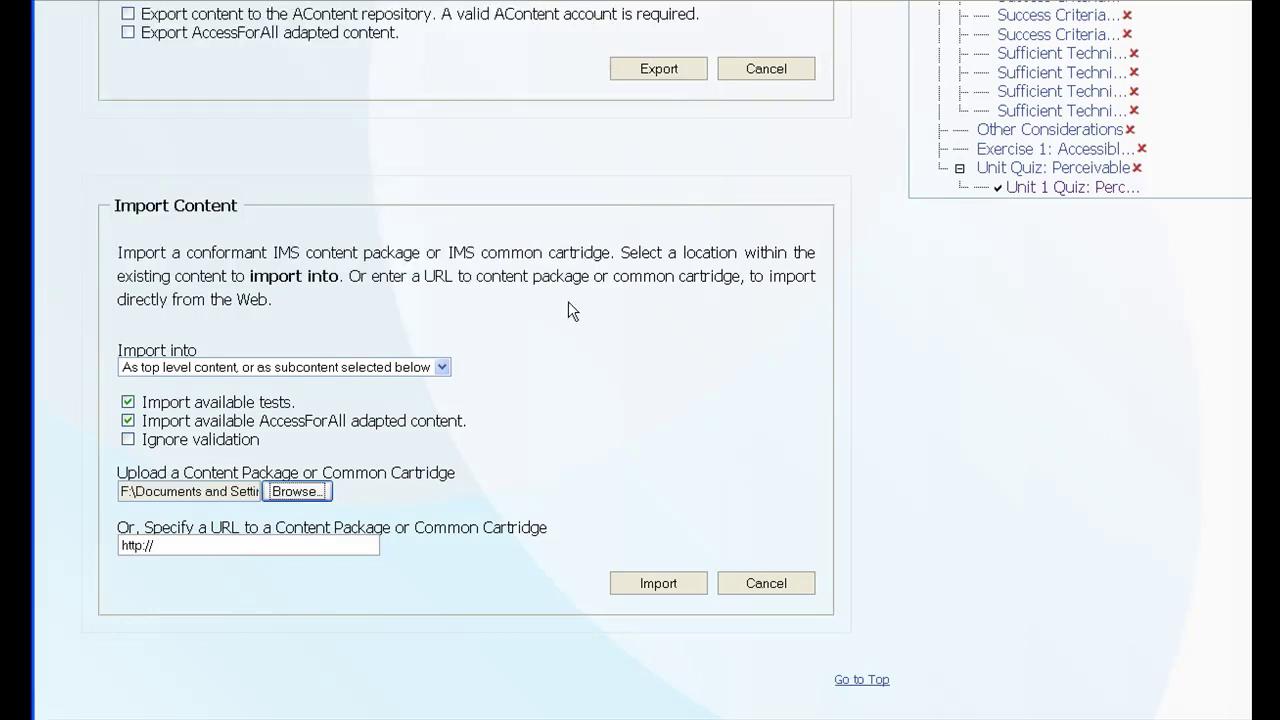
left_click(668, 584)
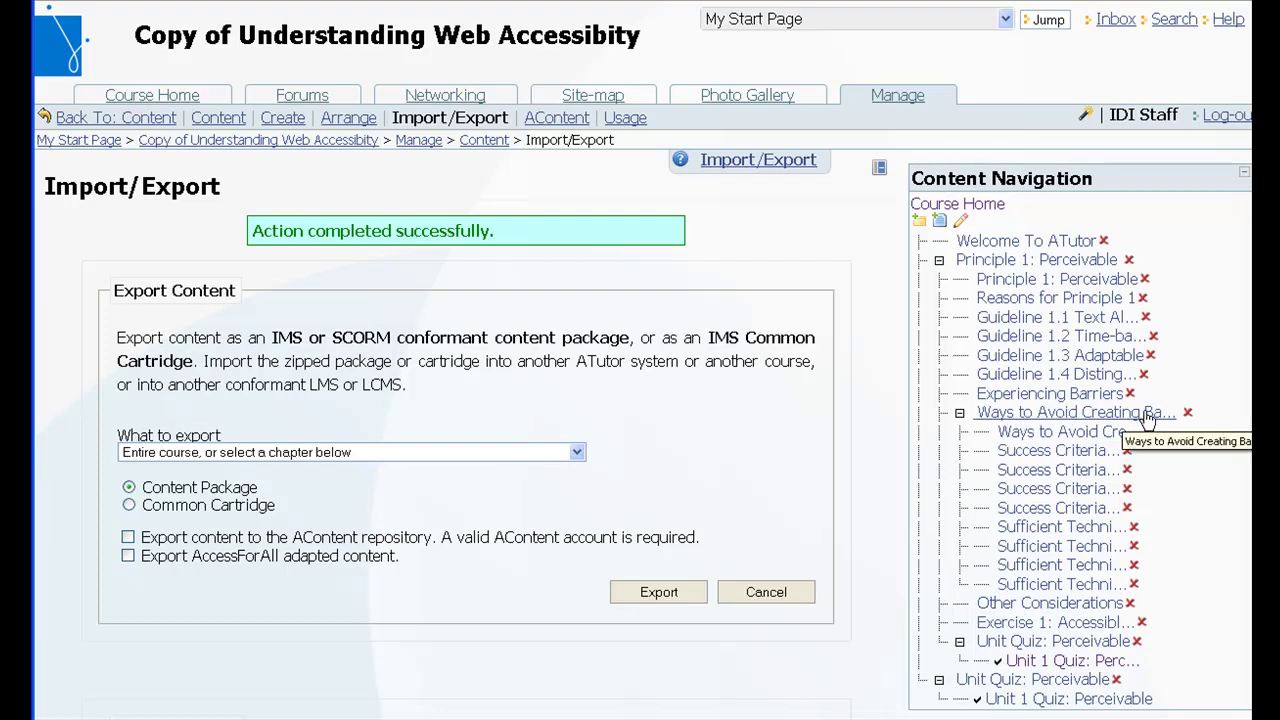
- Export 2.8 Ways to Avoid Creating Barriers as a Common Cartridge and save the 30.7 KB zip
scroll(750, 477, "down", 2)
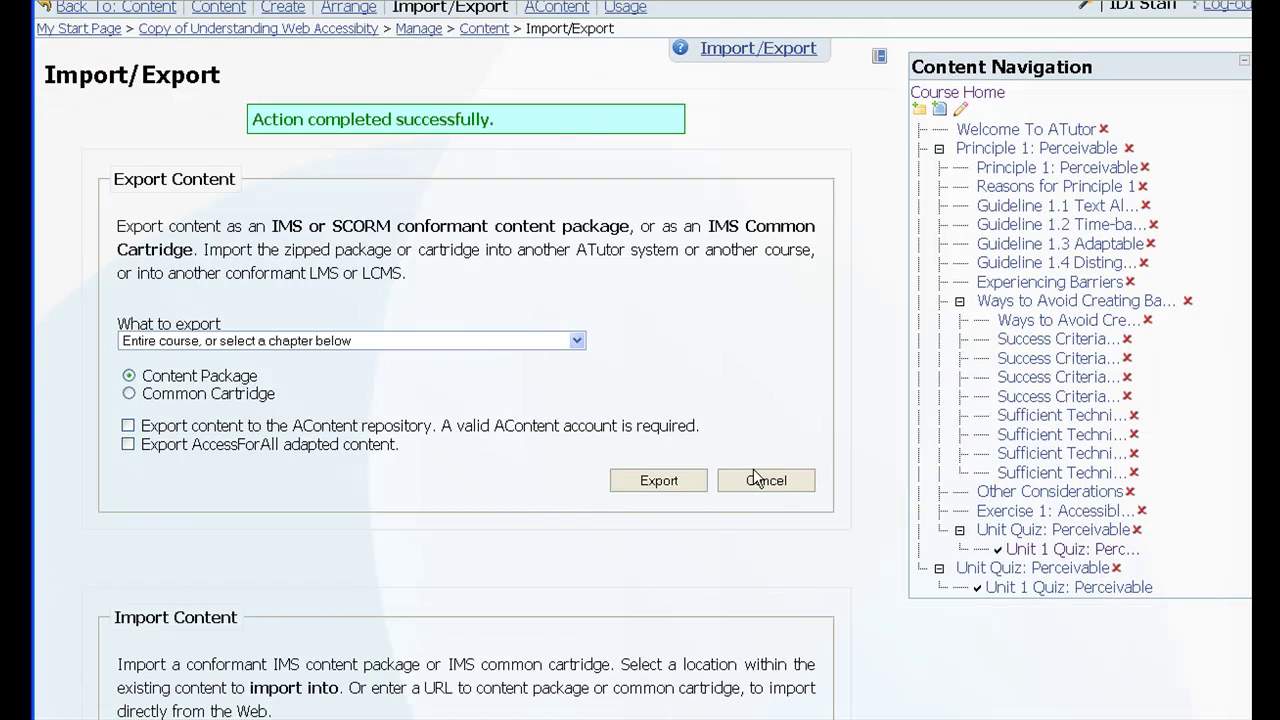
left_click(578, 342)
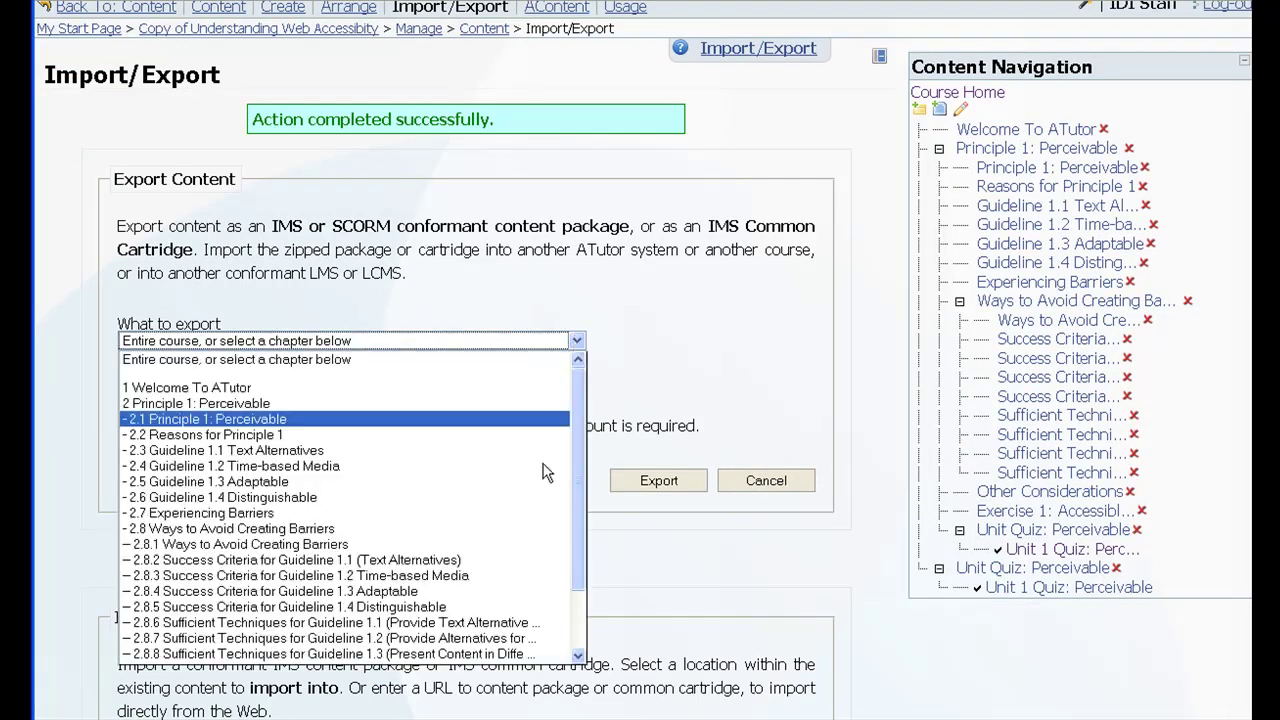
left_click(274, 529)
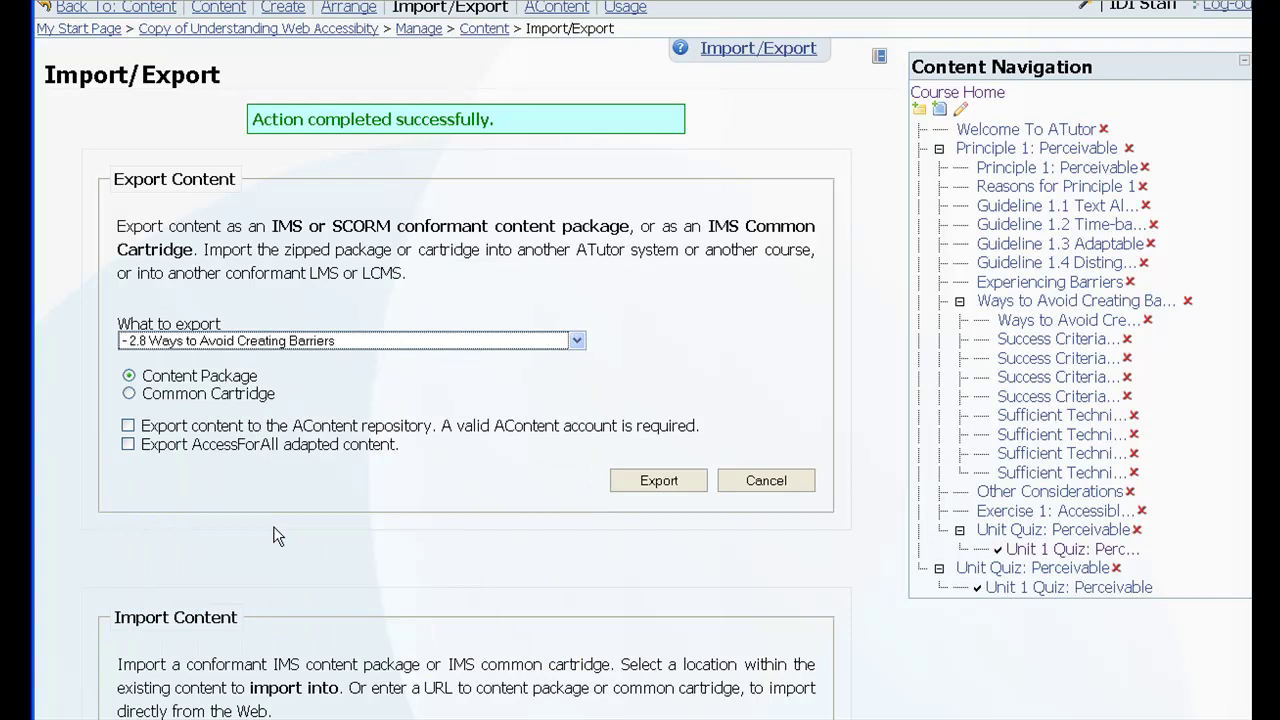
left_click(158, 395)
left_click(652, 484)
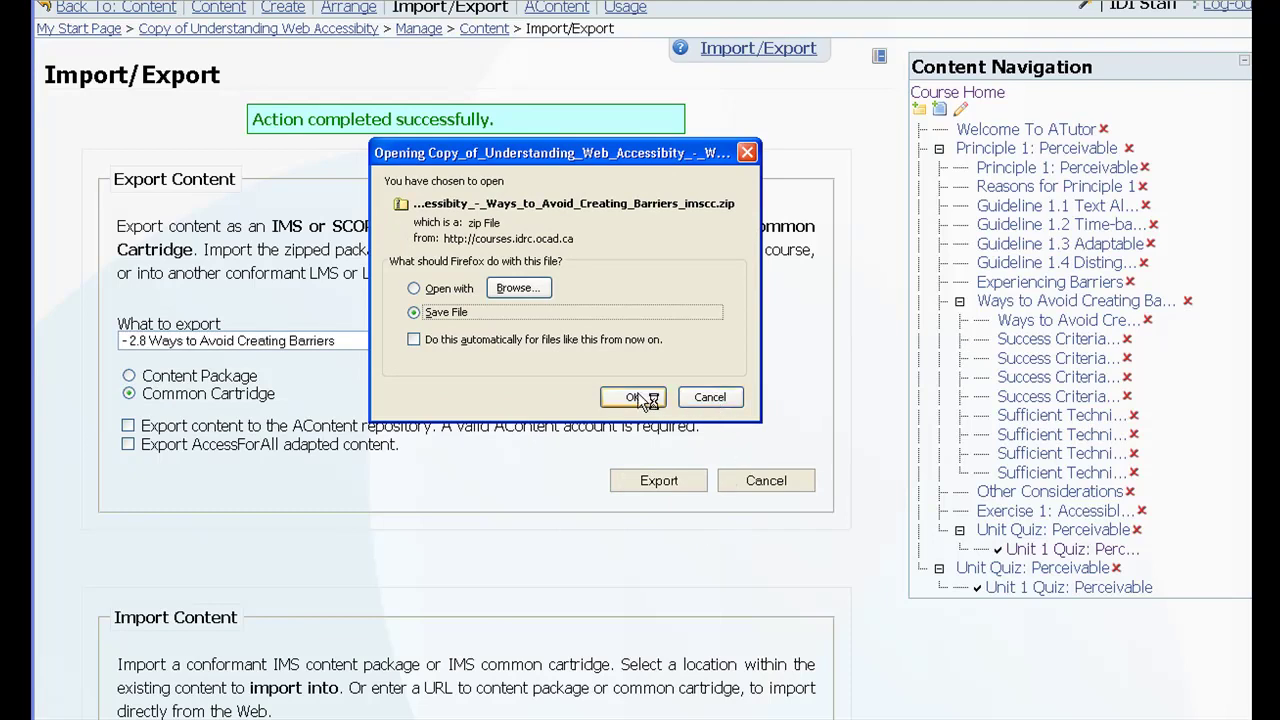
left_click(640, 398)
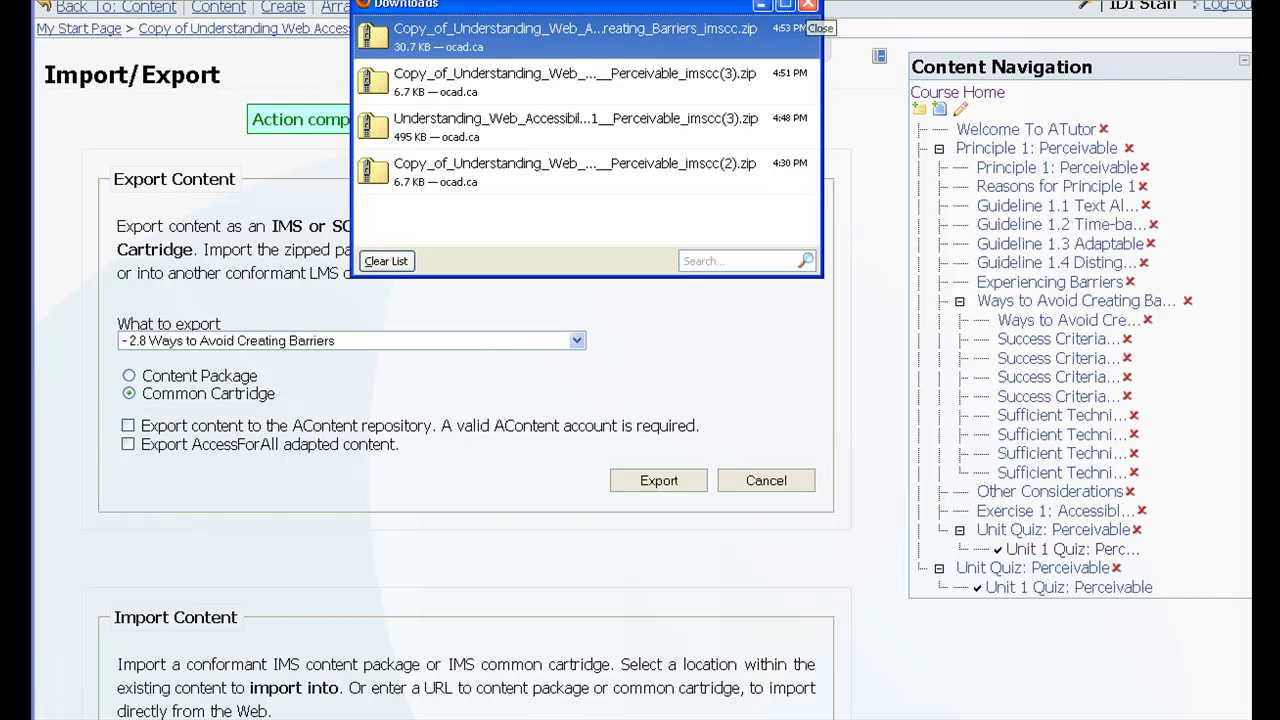
- Import the Ways_to_Avoid_Creating_Barriers imscc zip as a new top-level course unit
left_click(808, 6)
scroll(575, 430, "down", 5)
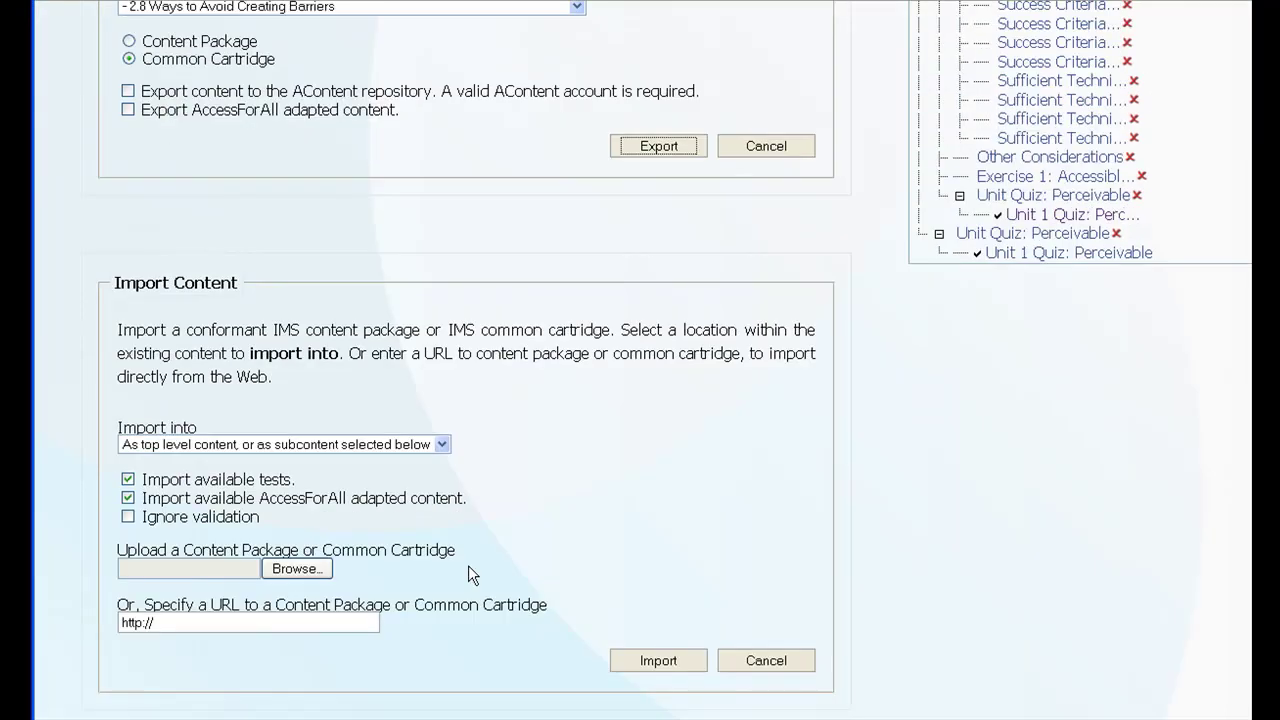
left_click(296, 569)
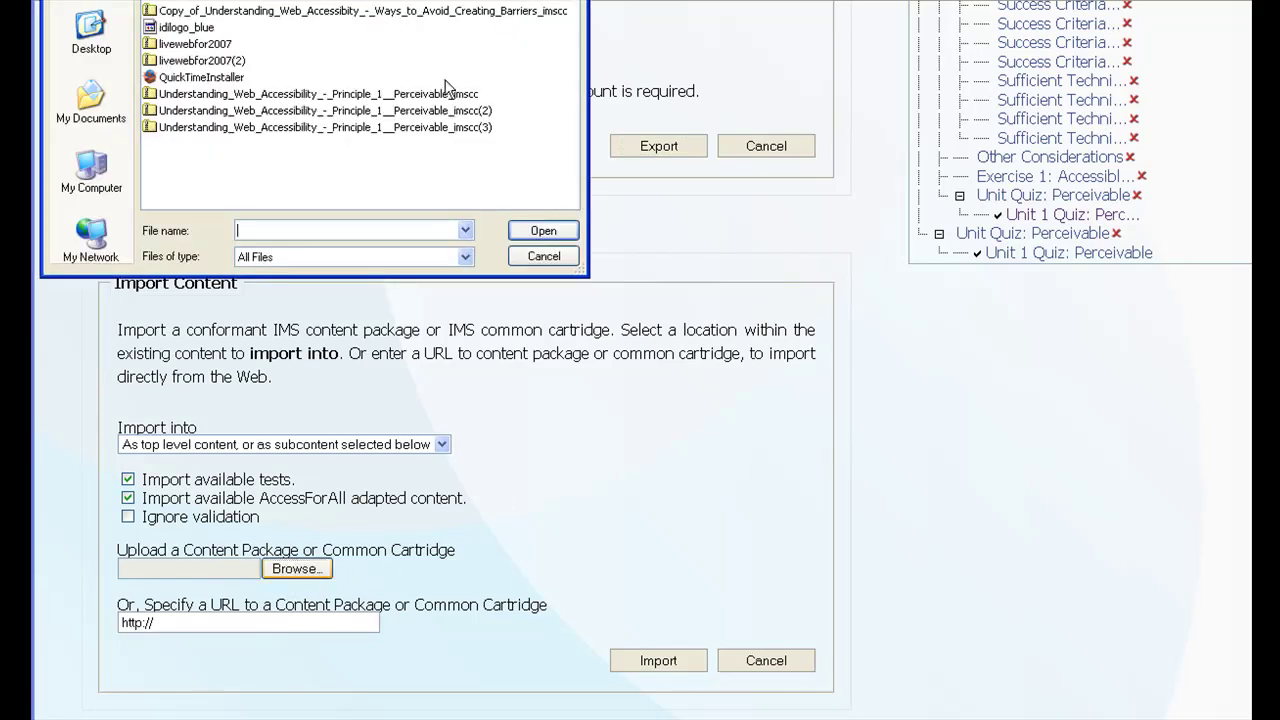
left_click(405, 11)
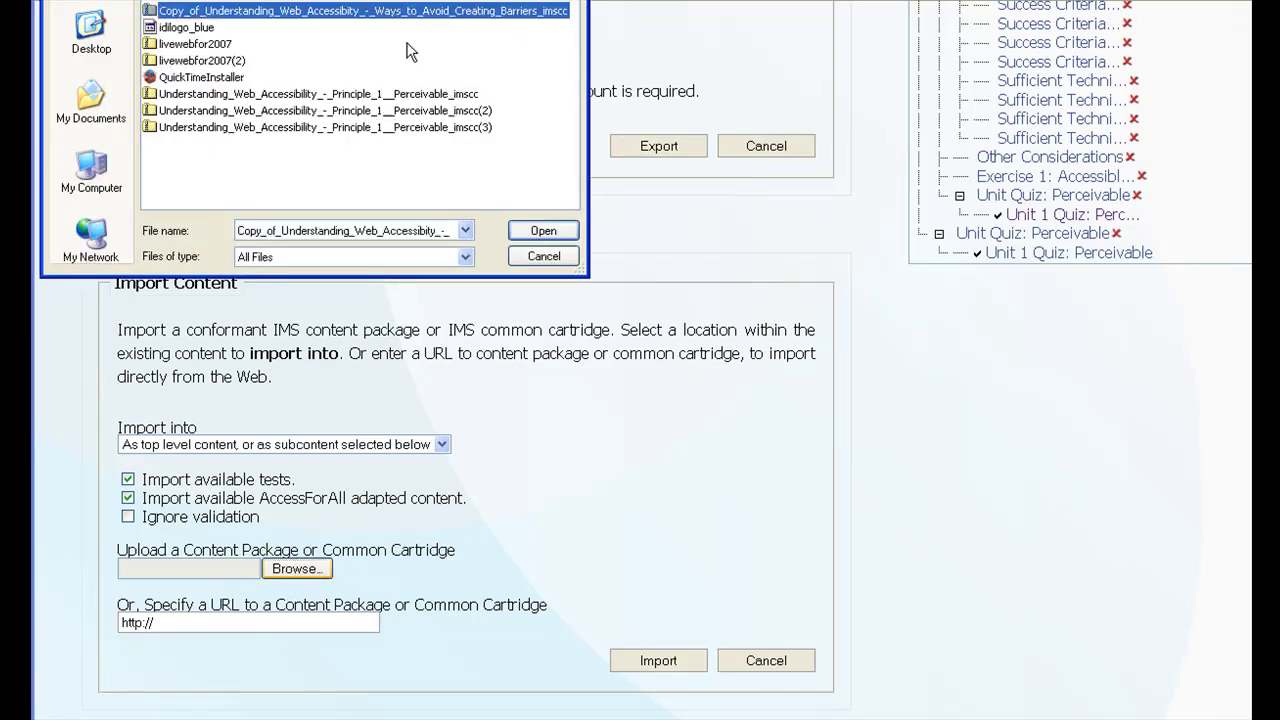
left_click(542, 230)
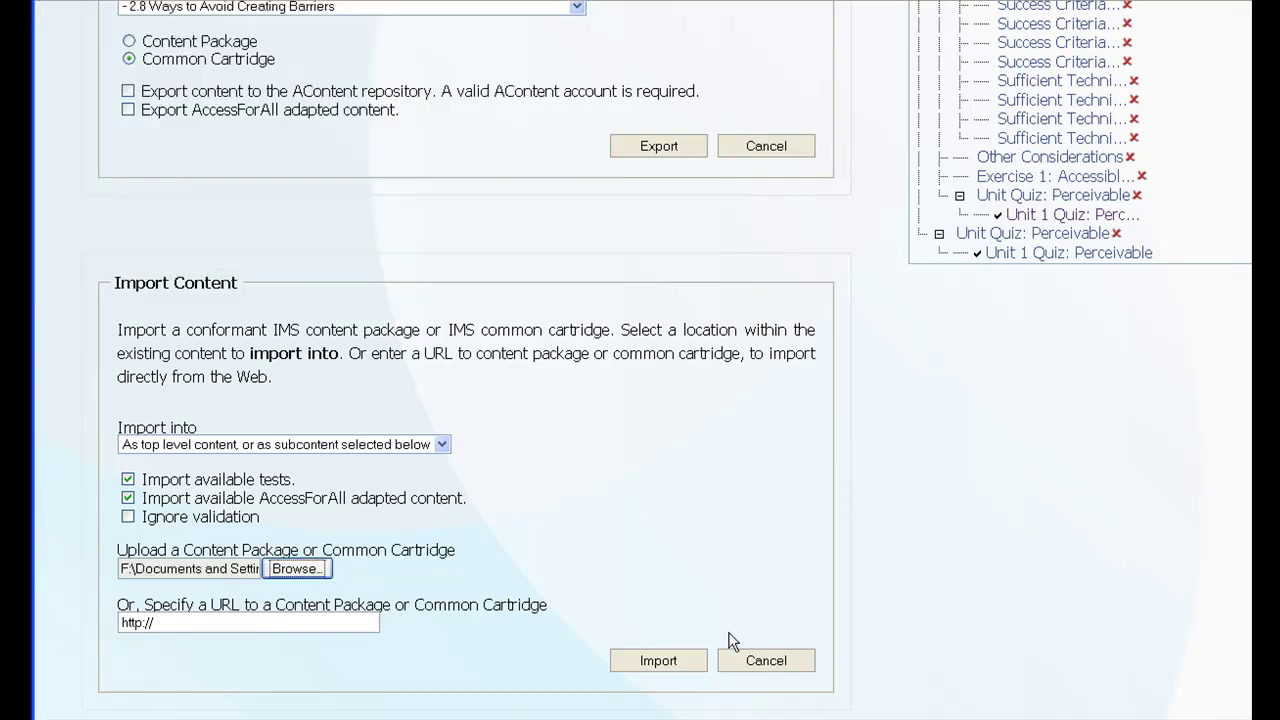
left_click(657, 661)
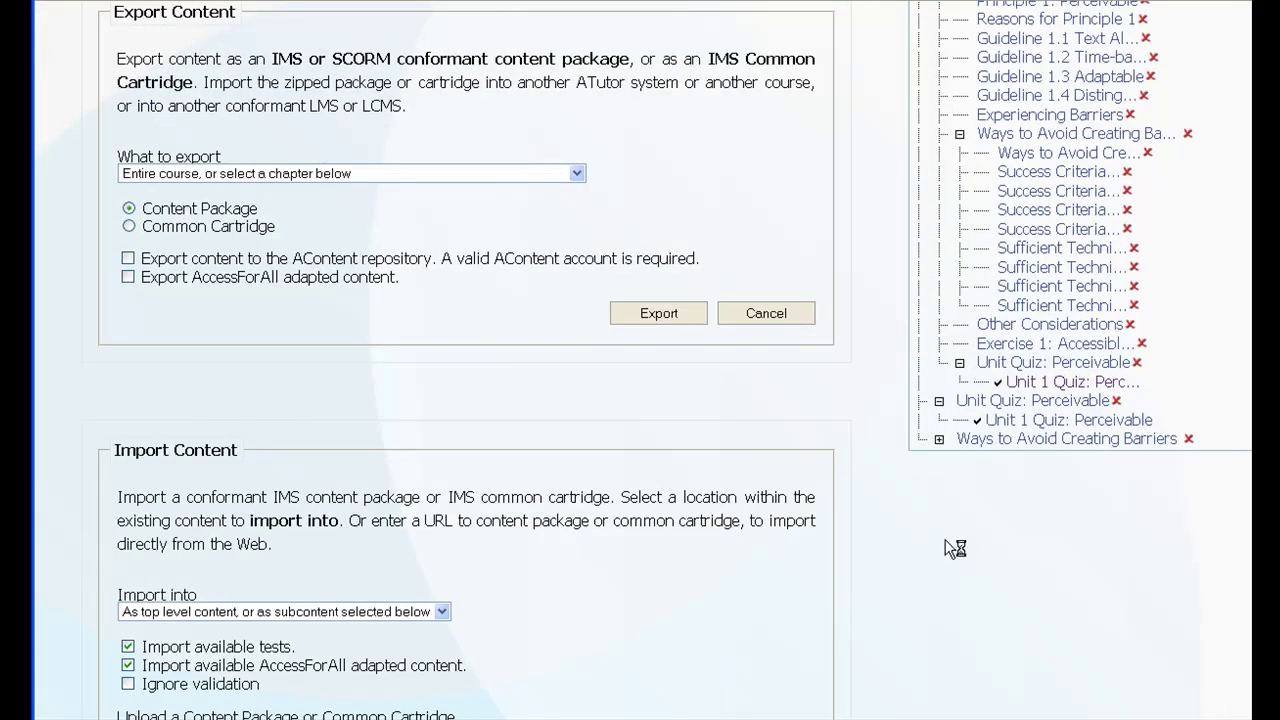
- Expand the imported Ways to Avoid Creating Barriers unit to list its Success Criteria and Sufficient Techniques pages
left_click(939, 439)
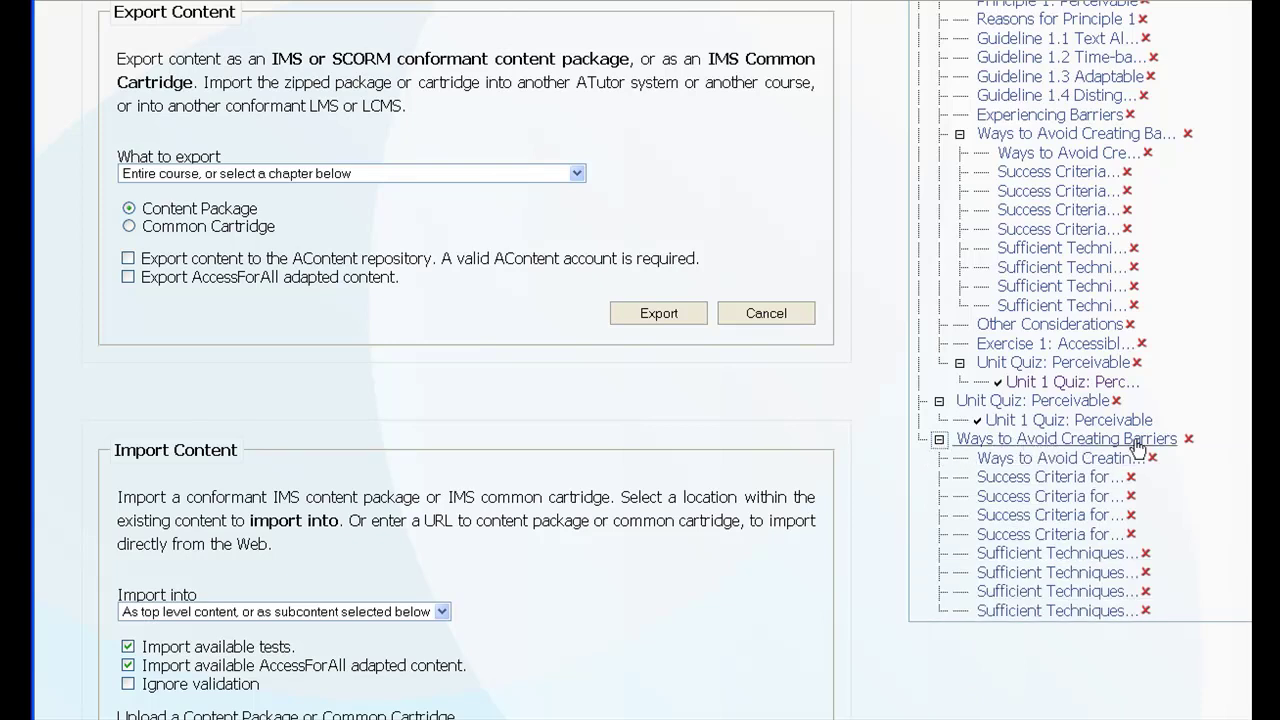
mouse_move(1178, 440)
left_mouse_down()
mouse_move(1134, 457)
mouse_move(994, 452)
mouse_move(1020, 452)
mouse_move(1063, 571)
mouse_move(1020, 449)
mouse_move(1027, 472)
left_mouse_up()
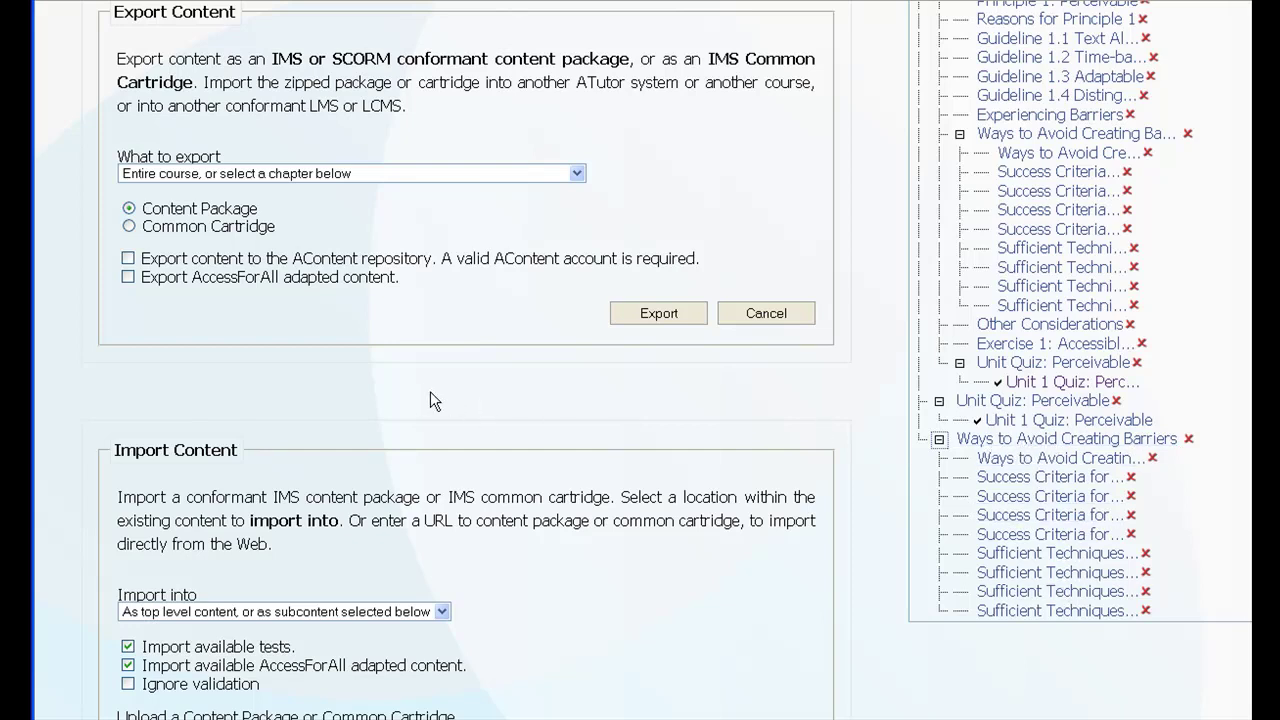